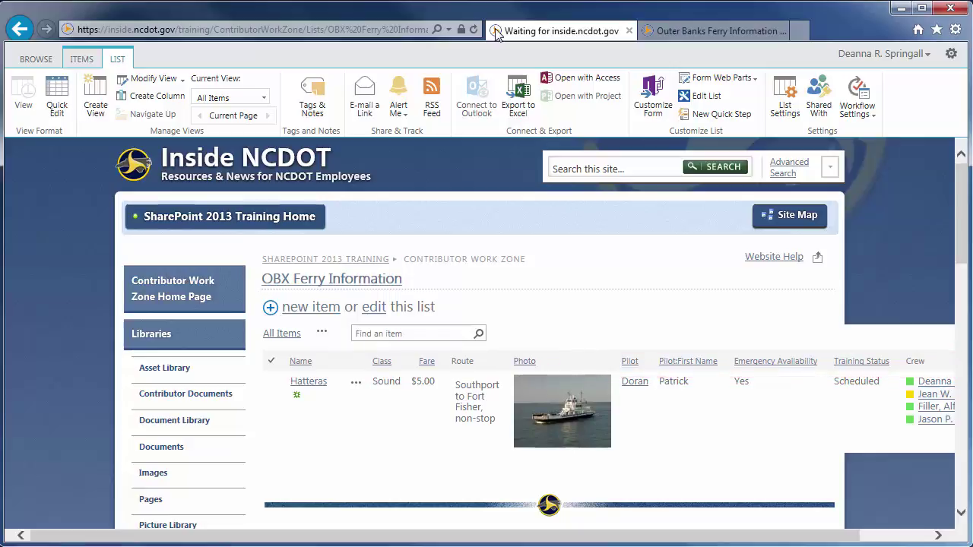
Step: In Quick Edit, add a Hyperlink or Picture column 'Manufacturer' described as the ferry maker's name and website
{"action": "left_click", "coordinate": [61, 98]}
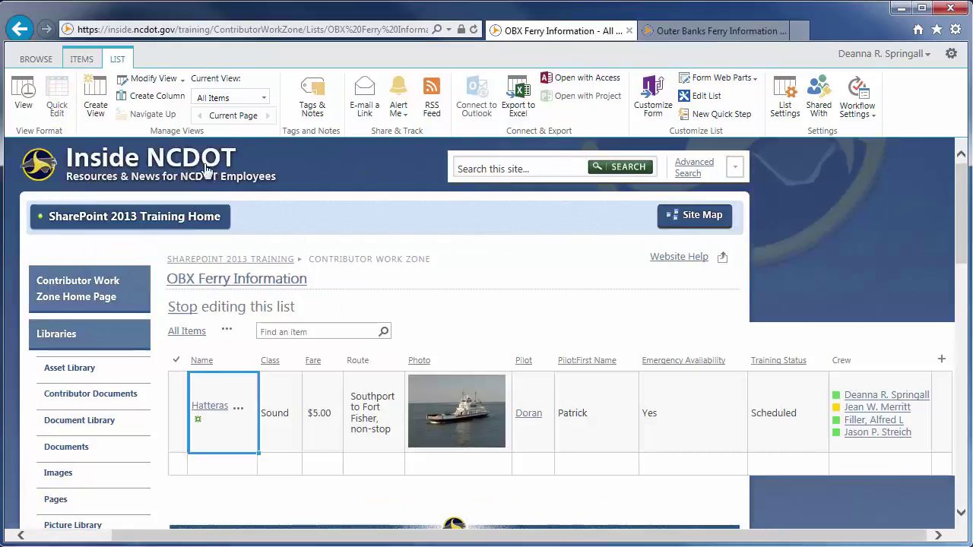
{"action": "left_click", "coordinate": [940, 360]}
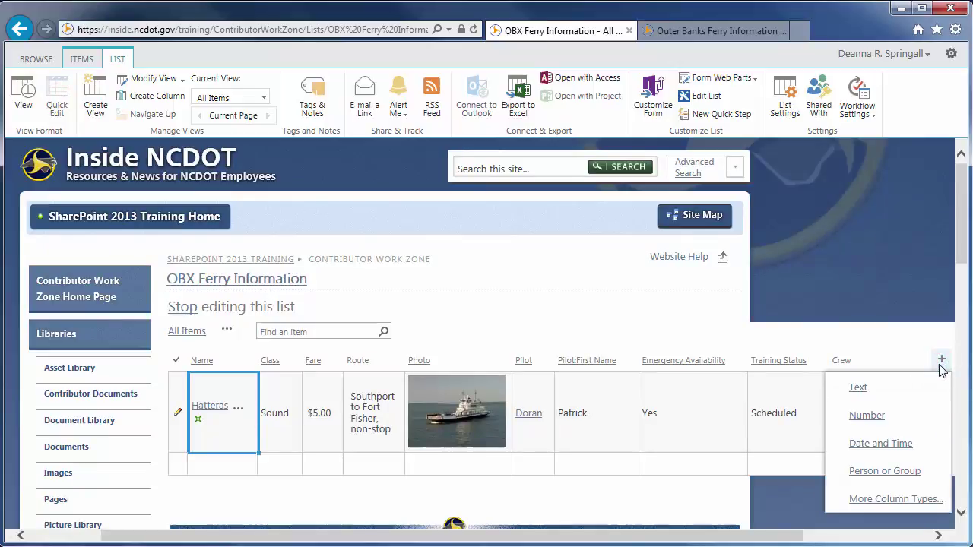
{"action": "left_click", "coordinate": [896, 500]}
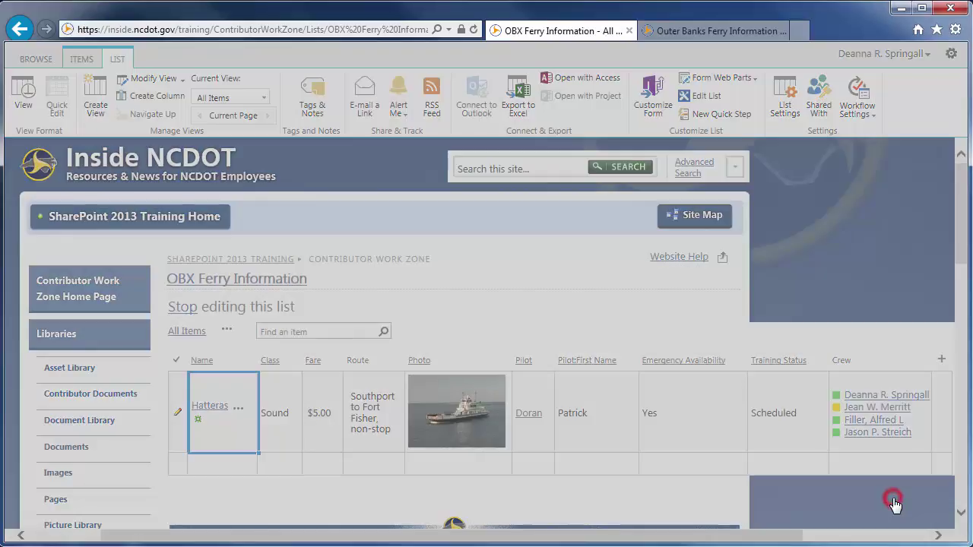
{"action": "type", "text": "Manuf"}
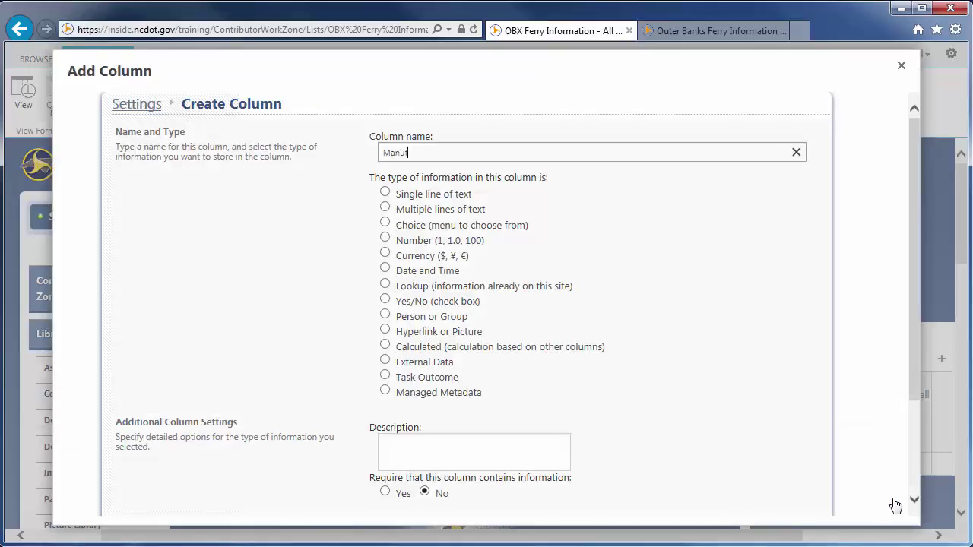
{"action": "type", "text": "acturer"}
{"action": "left_click", "coordinate": [386, 331]}
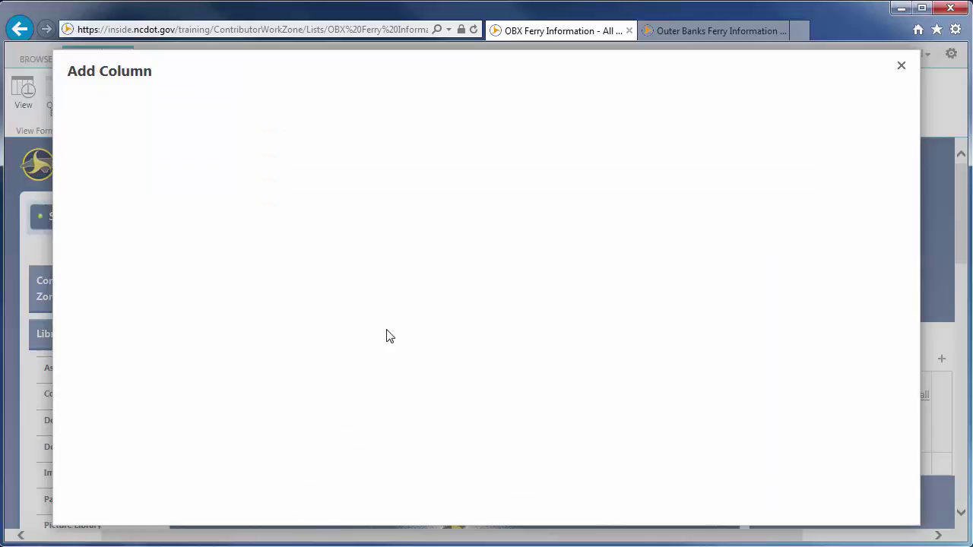
{"action": "left_click_drag", "start_coordinate": [912, 356], "coordinate": [890, 462]}
{"action": "left_click", "coordinate": [292, 277]}
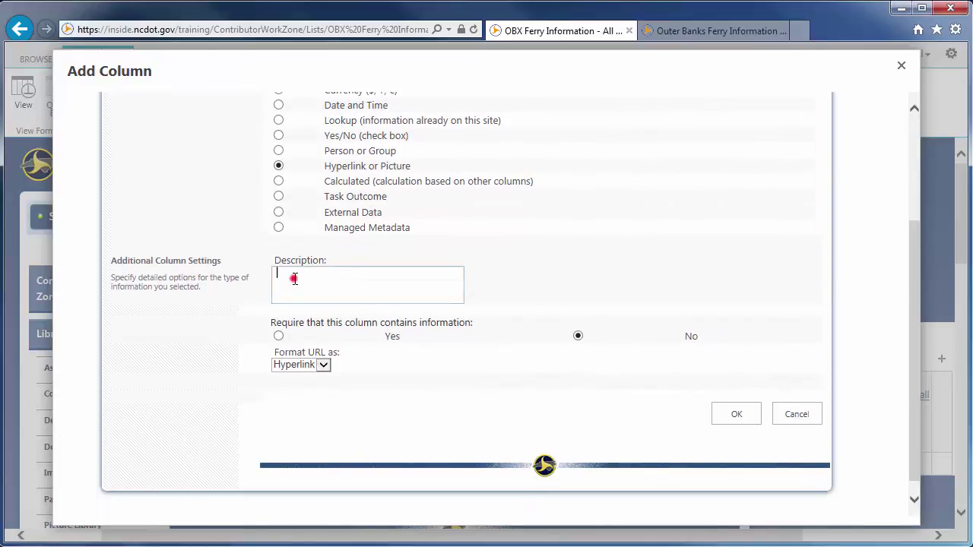
{"action": "type", "text": "Enter the name of the ferry manufacturer and a link to their web site"}
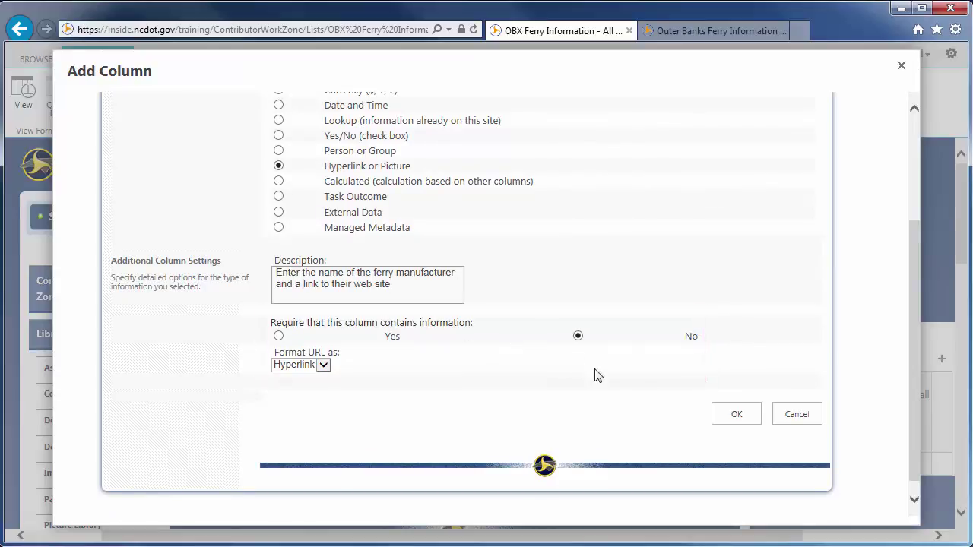
{"action": "left_click", "coordinate": [737, 414]}
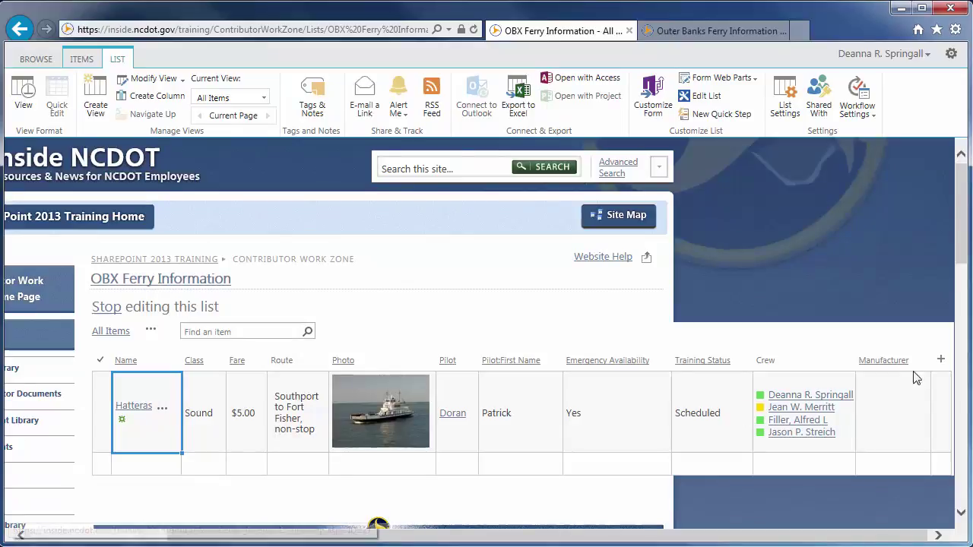
Step: Start a Number column named Knots with description 'Enter max speed in knots'
{"action": "left_click", "coordinate": [940, 360]}
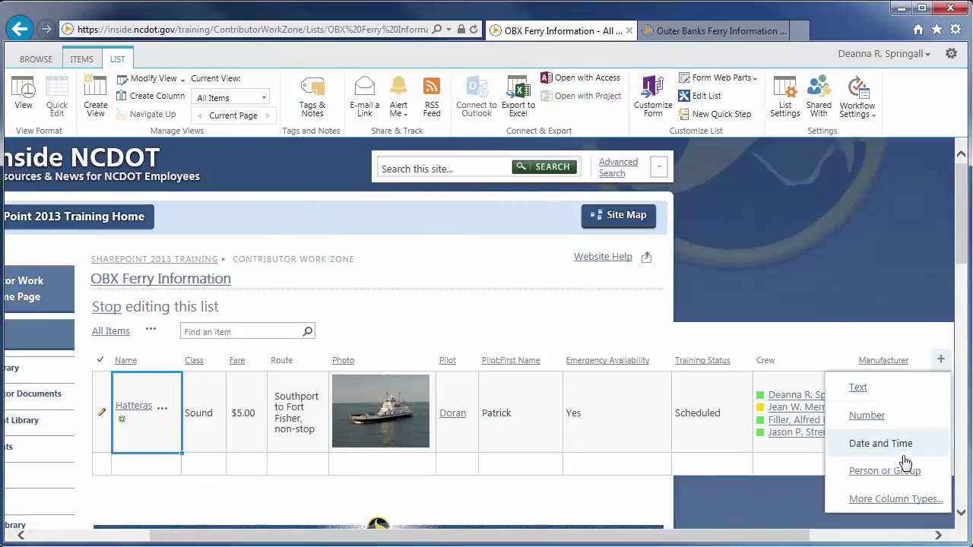
{"action": "left_click", "coordinate": [888, 499]}
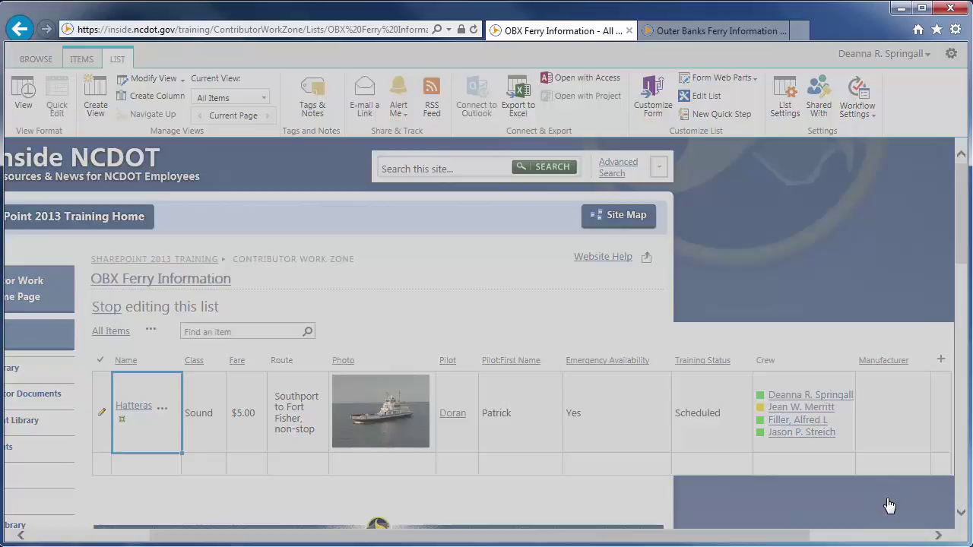
{"action": "type", "text": "Knot"}
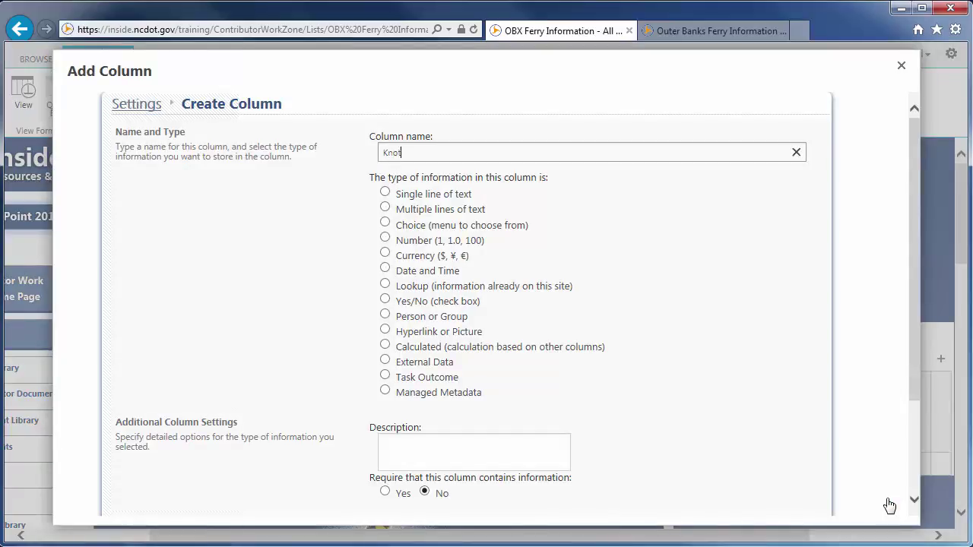
{"action": "type", "text": "s"}
{"action": "left_click", "coordinate": [386, 237]}
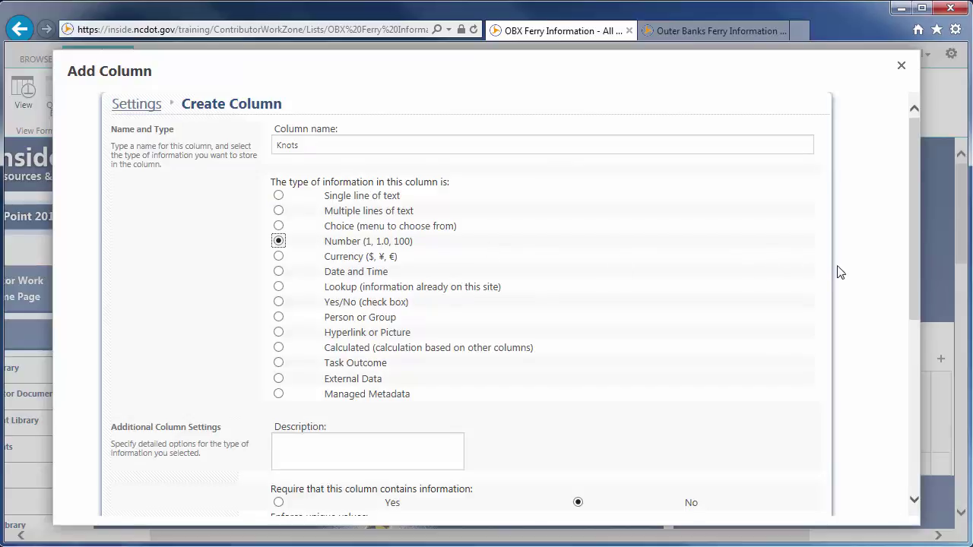
{"action": "left_click_drag", "start_coordinate": [911, 275], "coordinate": [908, 409]}
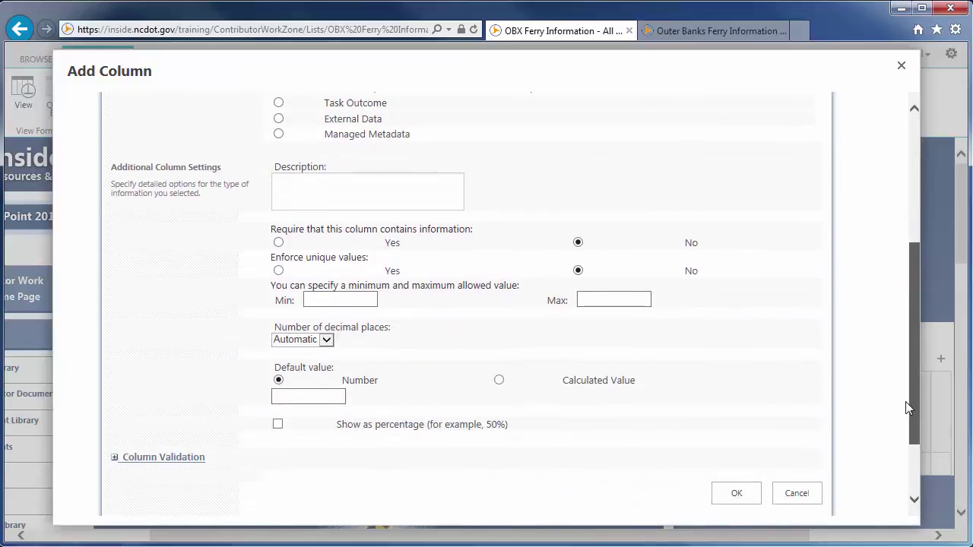
{"action": "left_click", "coordinate": [320, 190]}
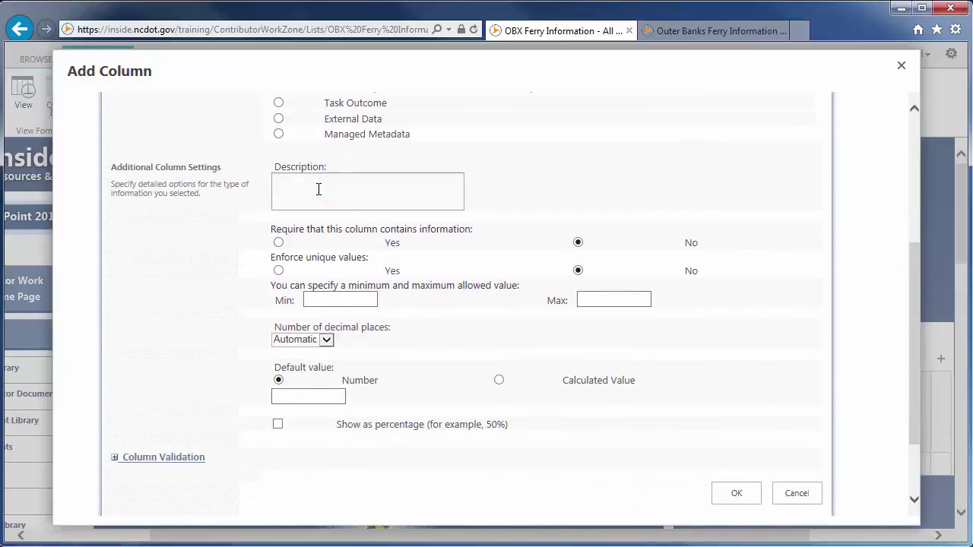
{"action": "type", "text": "Enter max speed in knots"}
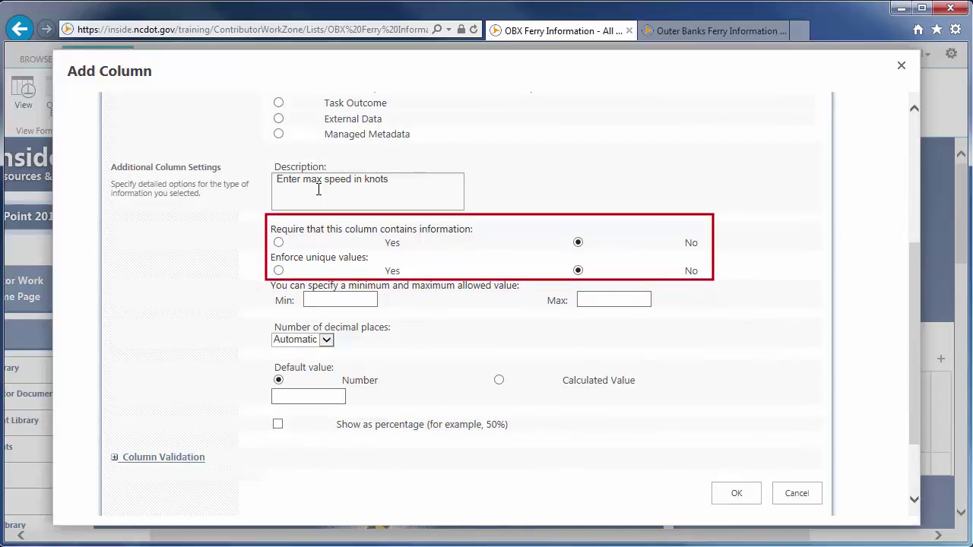
Step: Limit Knots to between 0 and 100 with 0 decimal places, and save the column
{"action": "left_click", "coordinate": [312, 301]}
{"action": "type", "text": "0"}
{"action": "left_click", "coordinate": [591, 300]}
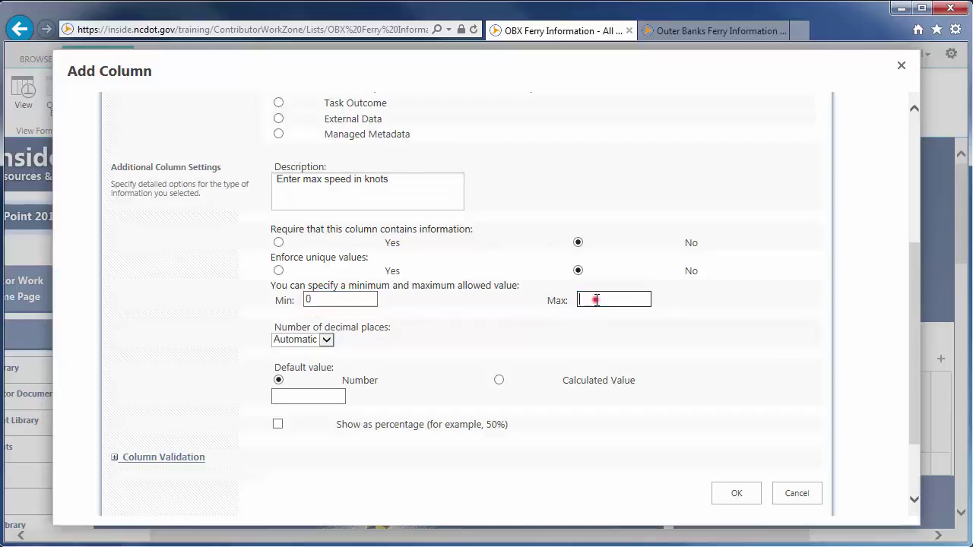
{"action": "type", "text": "100"}
{"action": "left_click", "coordinate": [327, 342]}
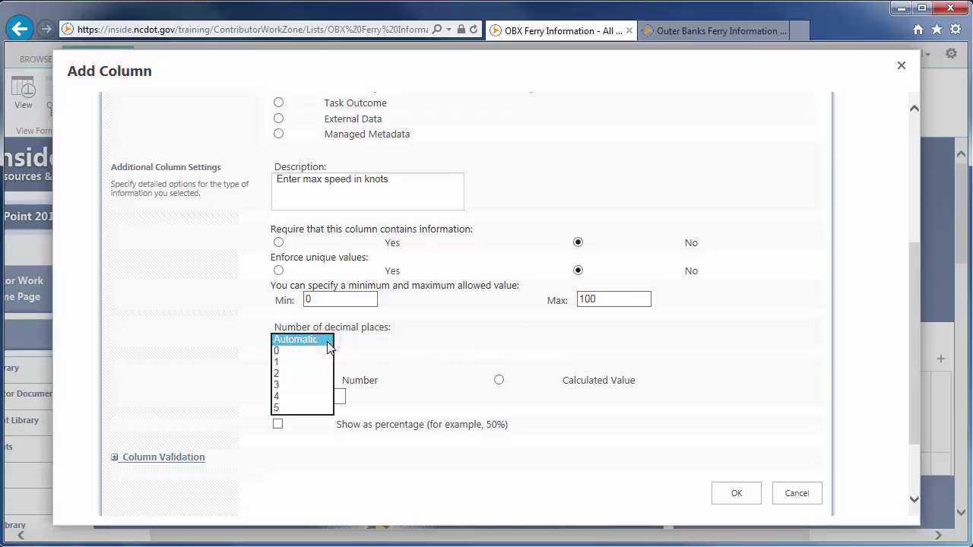
{"action": "left_click", "coordinate": [300, 350]}
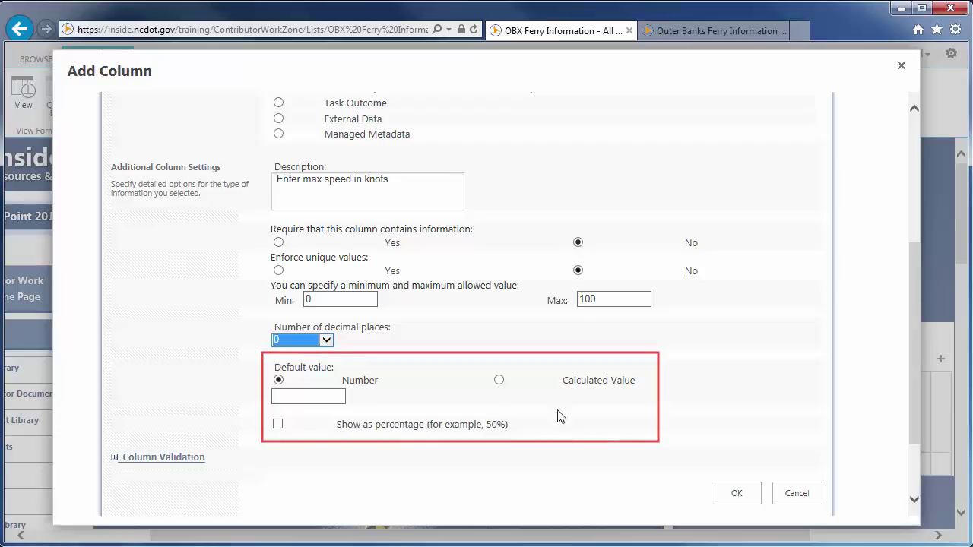
{"action": "left_click", "coordinate": [734, 496]}
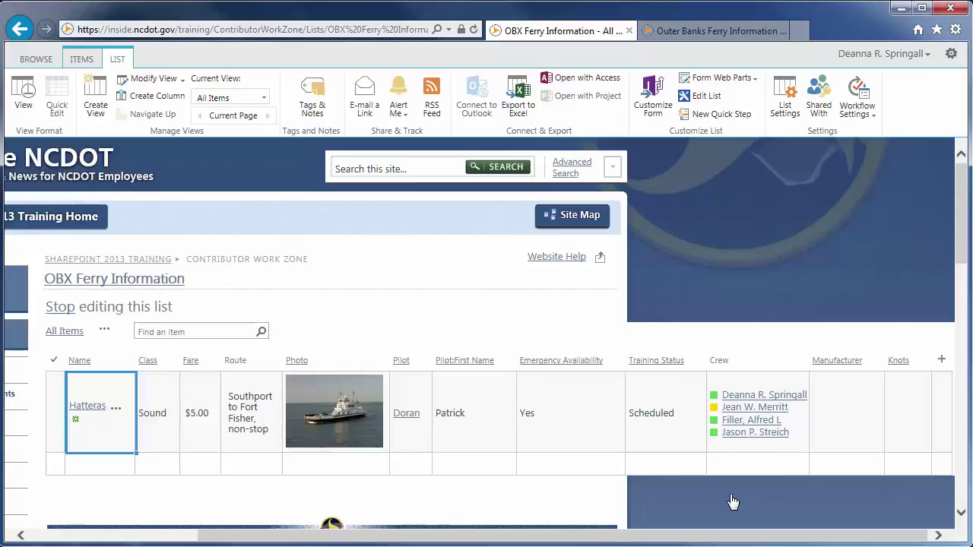
Step: Add a Number column named Length to the Quick Edit grid, right after Knots
{"action": "left_click", "coordinate": [941, 360]}
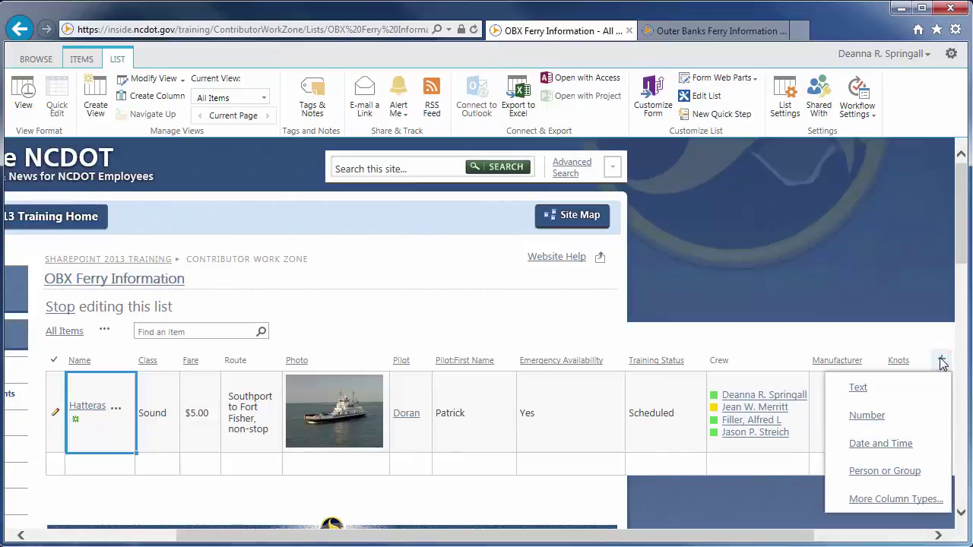
{"action": "left_click", "coordinate": [878, 416]}
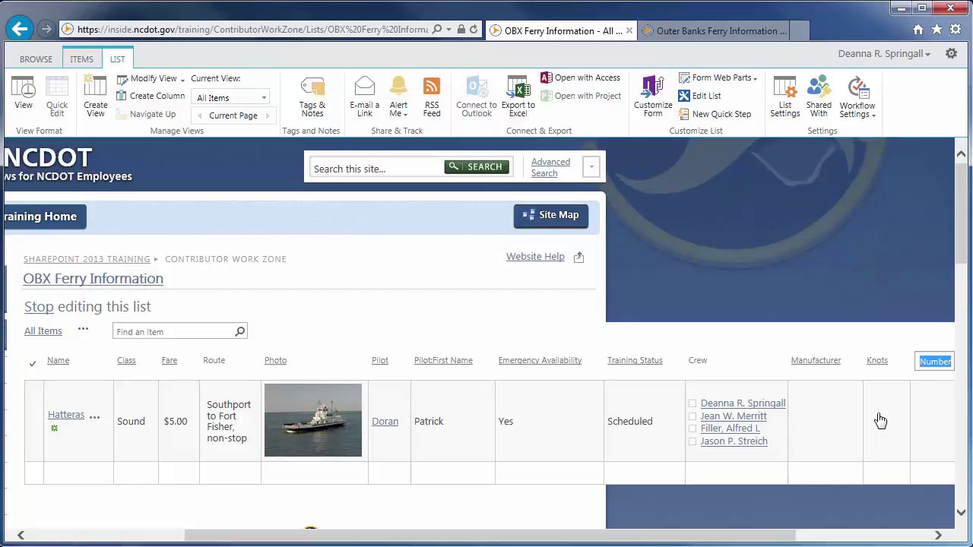
{"action": "type", "text": "Length"}
{"action": "left_click", "coordinate": [918, 410]}
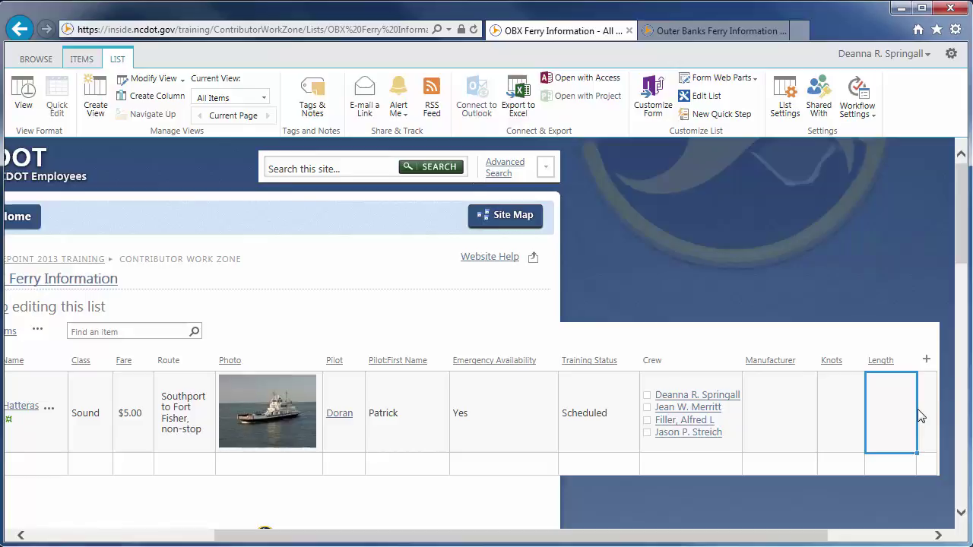
{"action": "left_click_drag", "start_coordinate": [763, 536], "coordinate": [578, 536]}
Step: Stop Quick Edit and open the Length column's settings from the list settings page
{"action": "left_click", "coordinate": [278, 307]}
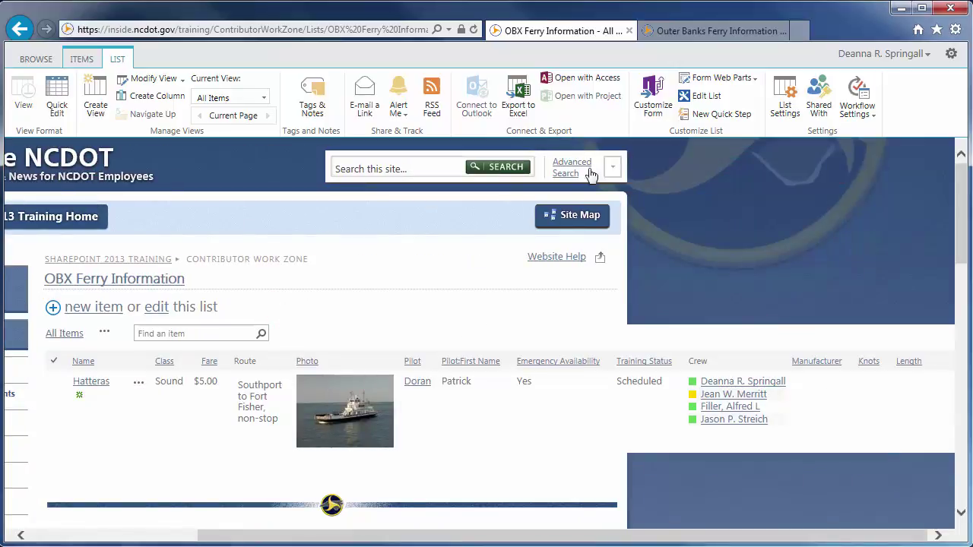
{"action": "left_click", "coordinate": [785, 98]}
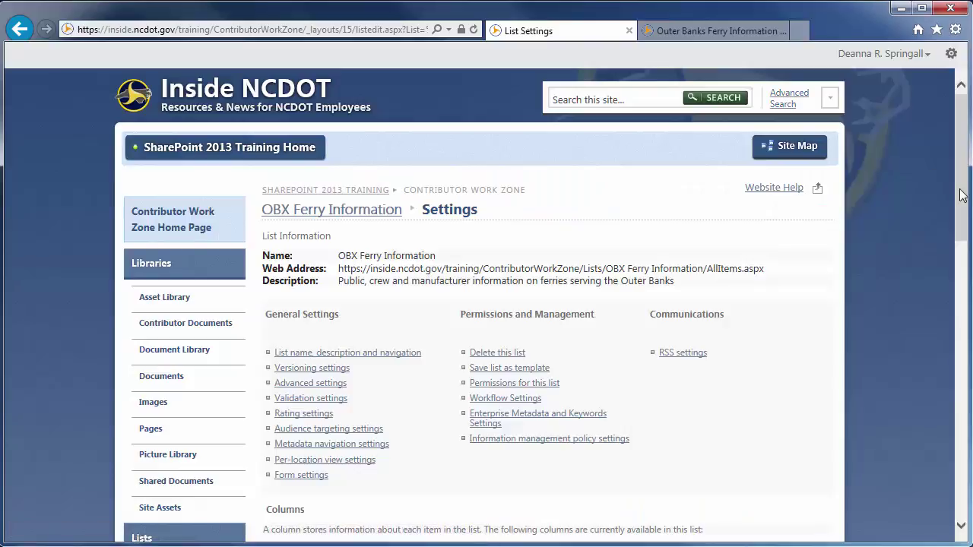
{"action": "left_click_drag", "start_coordinate": [959, 196], "coordinate": [945, 320]}
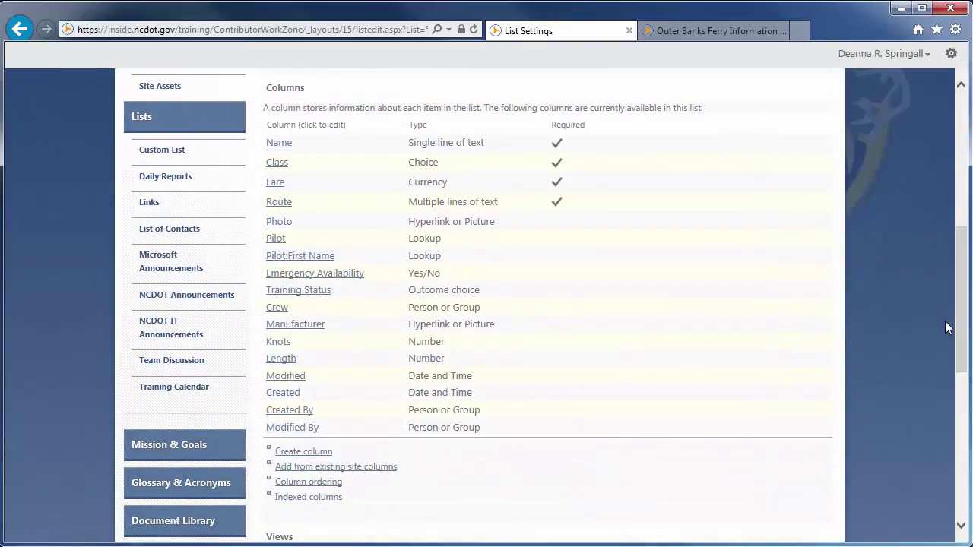
{"action": "left_click", "coordinate": [284, 360]}
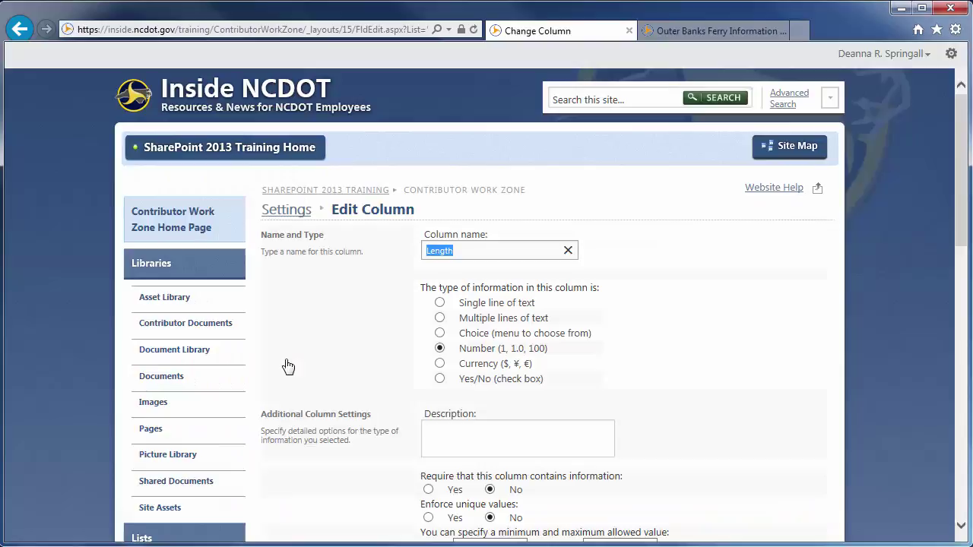
Step: Describe Length as 'Enter length of ferry in meters' and restrict it to 0–150
{"action": "left_click", "coordinate": [446, 435]}
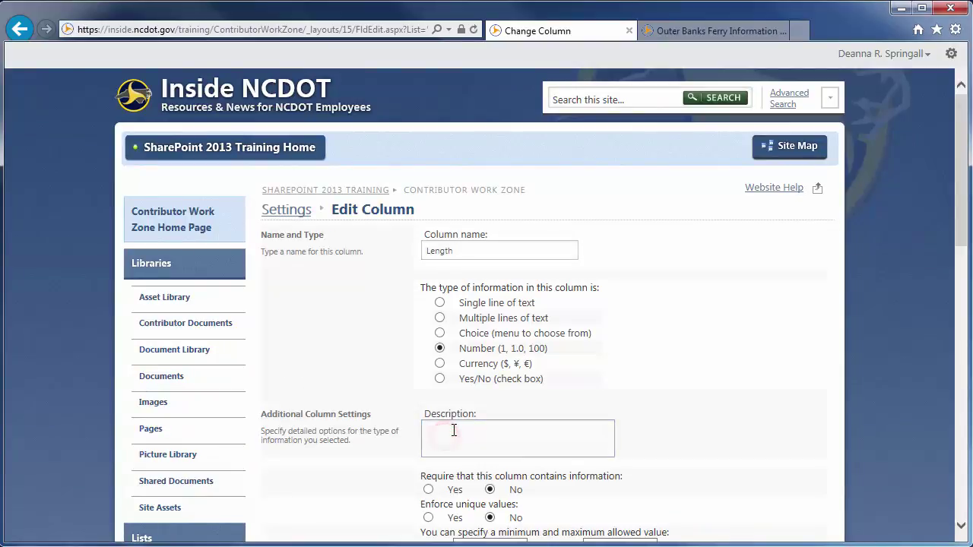
{"action": "type", "text": "Enter length of ferry in meters"}
{"action": "left_click_drag", "start_coordinate": [961, 242], "coordinate": [956, 337]}
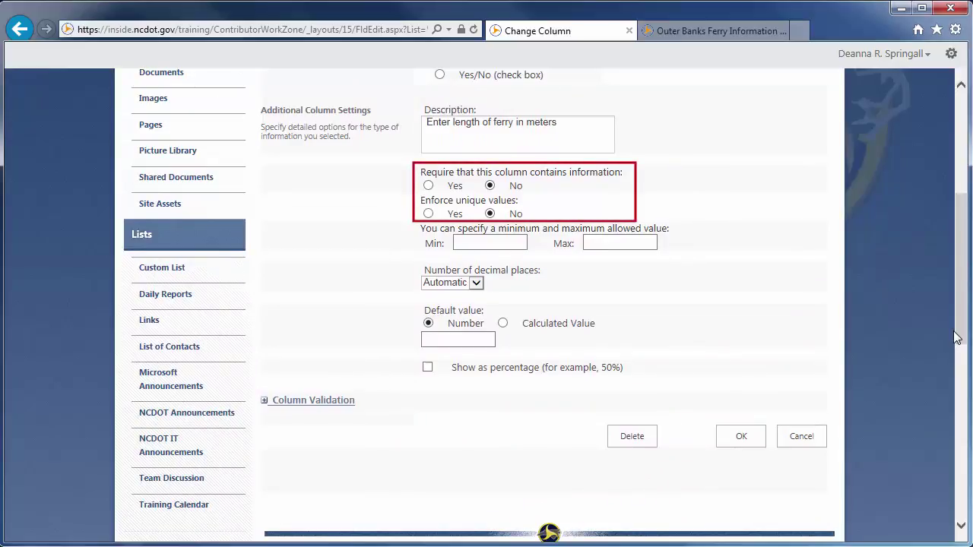
{"action": "left_click", "coordinate": [483, 243]}
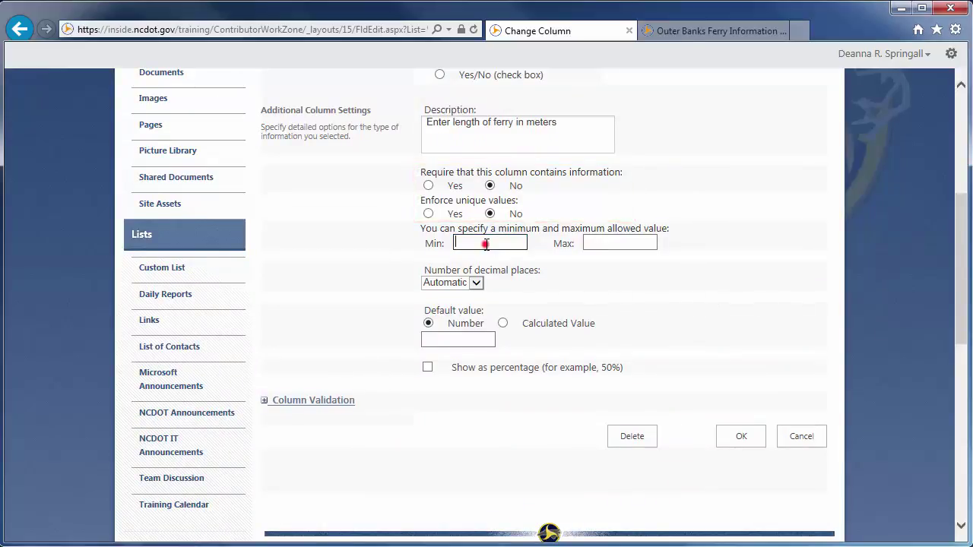
{"action": "type", "text": "0"}
{"action": "left_click", "coordinate": [592, 242]}
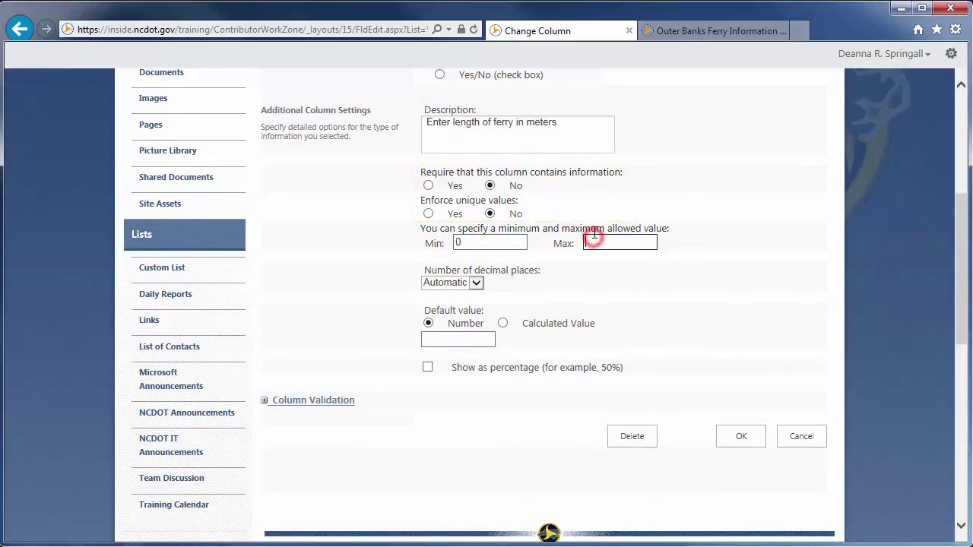
{"action": "type", "text": "150"}
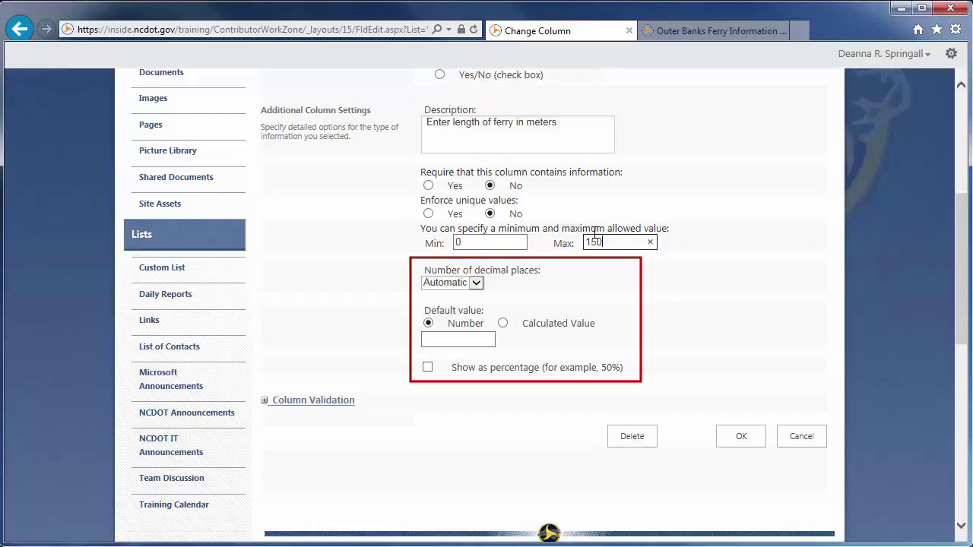
{"action": "left_click", "coordinate": [747, 437]}
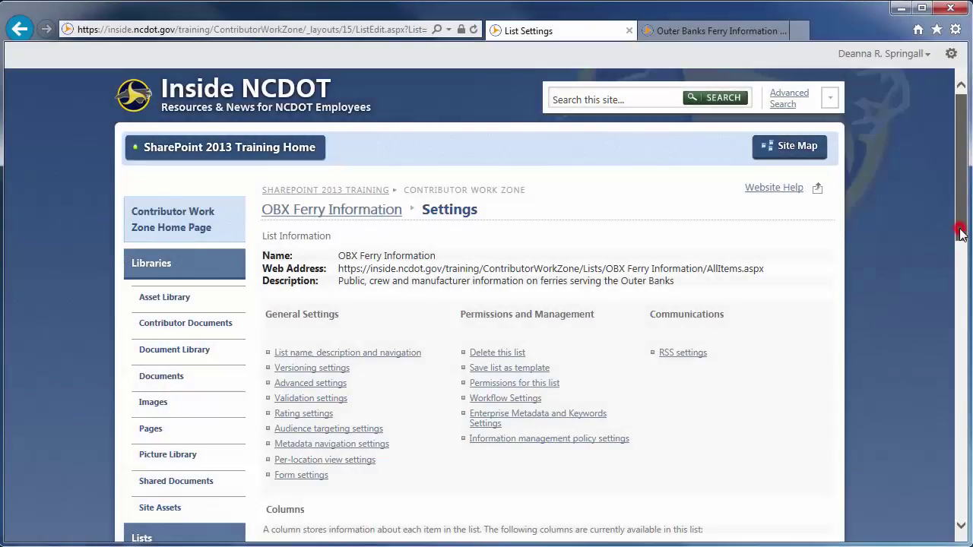
Step: Create a Date and Time column 'Last Maintenance' described as 'Enter date of most recent annual maintenance'
{"action": "left_click_drag", "start_coordinate": [960, 233], "coordinate": [940, 382]}
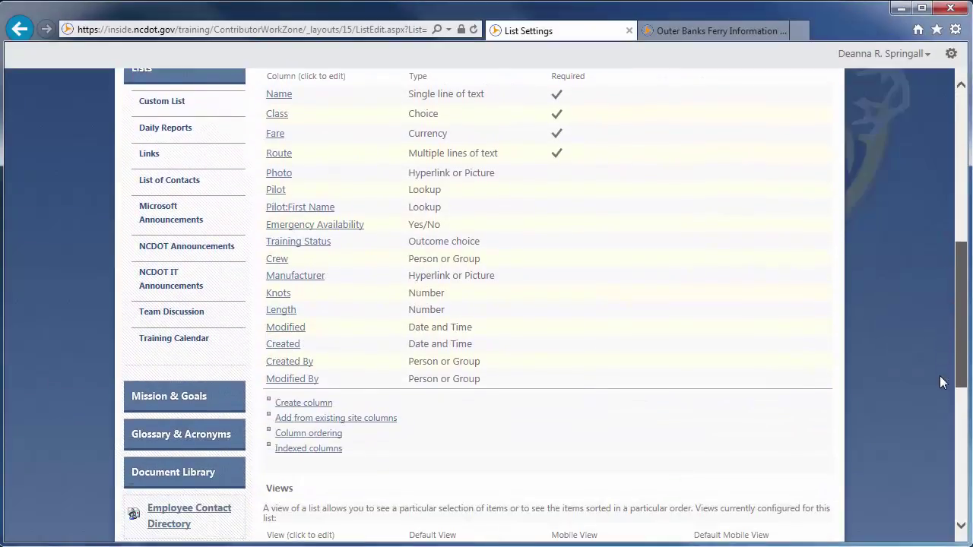
{"action": "left_click", "coordinate": [316, 404]}
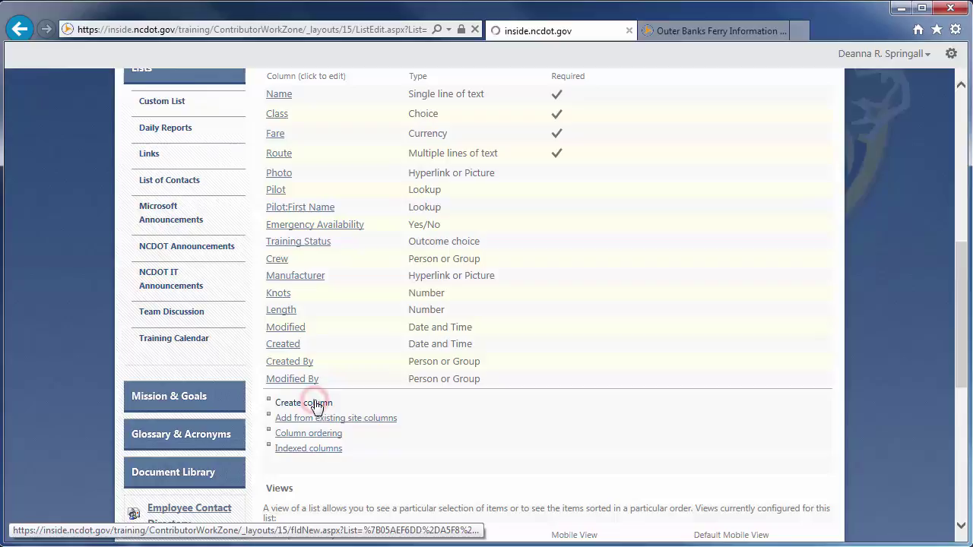
{"action": "type", "text": "Last Maintenance"}
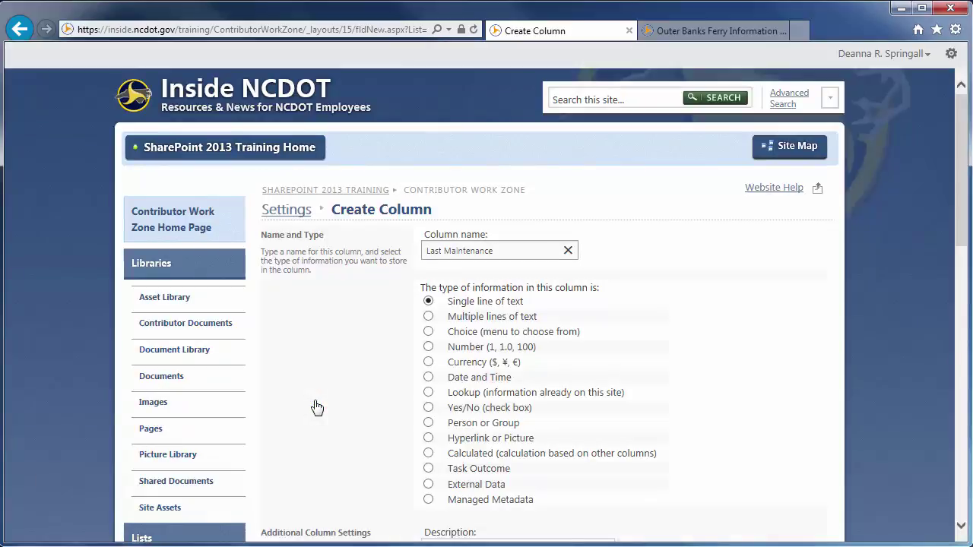
{"action": "left_click", "coordinate": [428, 377]}
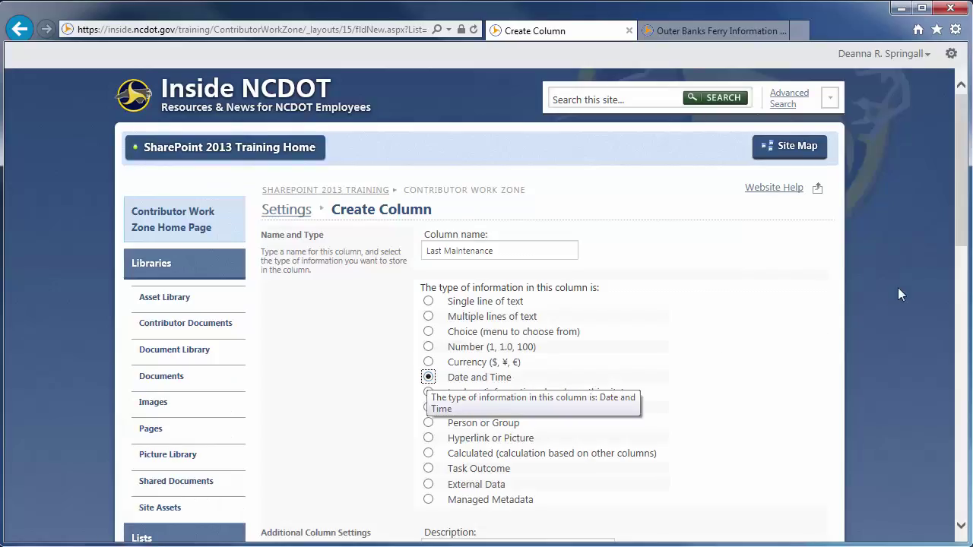
{"action": "left_click_drag", "start_coordinate": [962, 240], "coordinate": [963, 372]}
{"action": "left_click", "coordinate": [429, 135]}
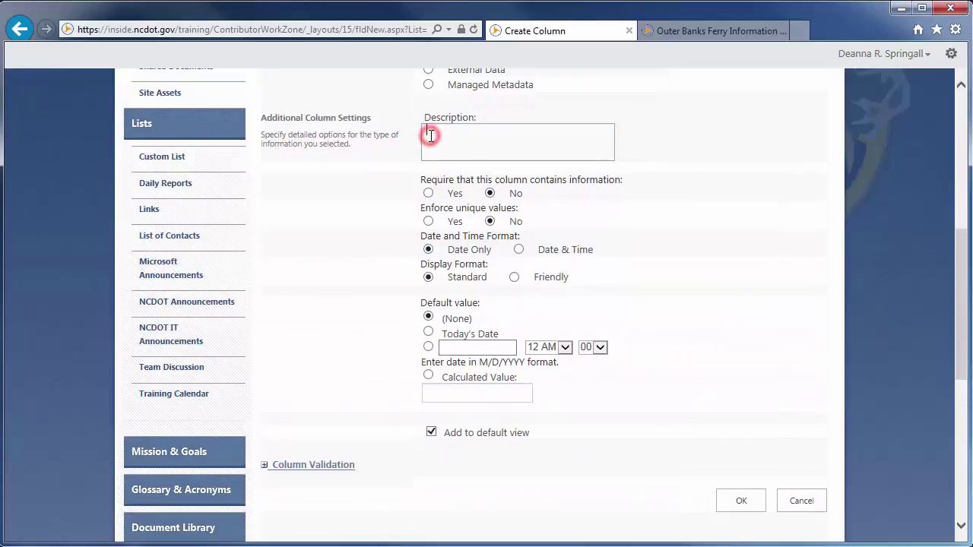
{"action": "type", "text": "Enter date of most recent annual maintenance"}
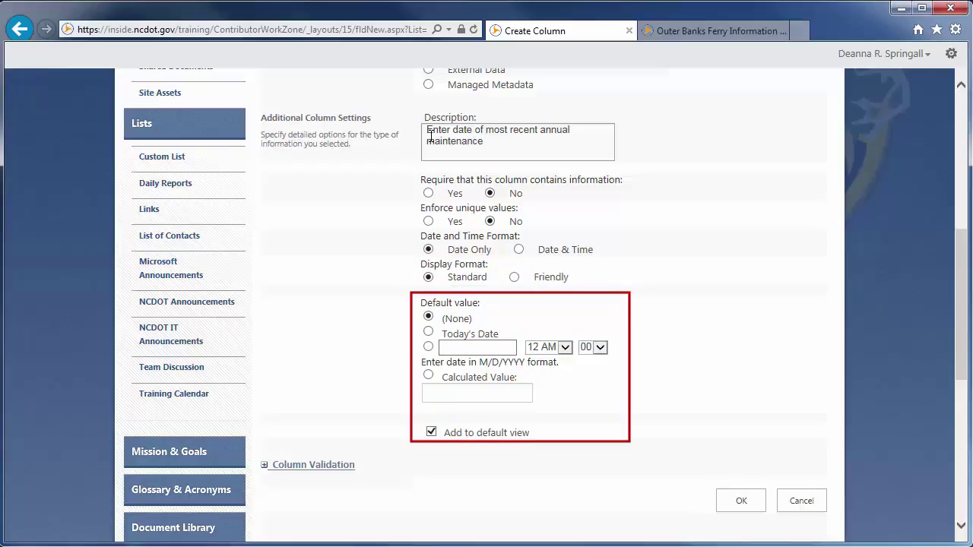
{"action": "left_click", "coordinate": [728, 499]}
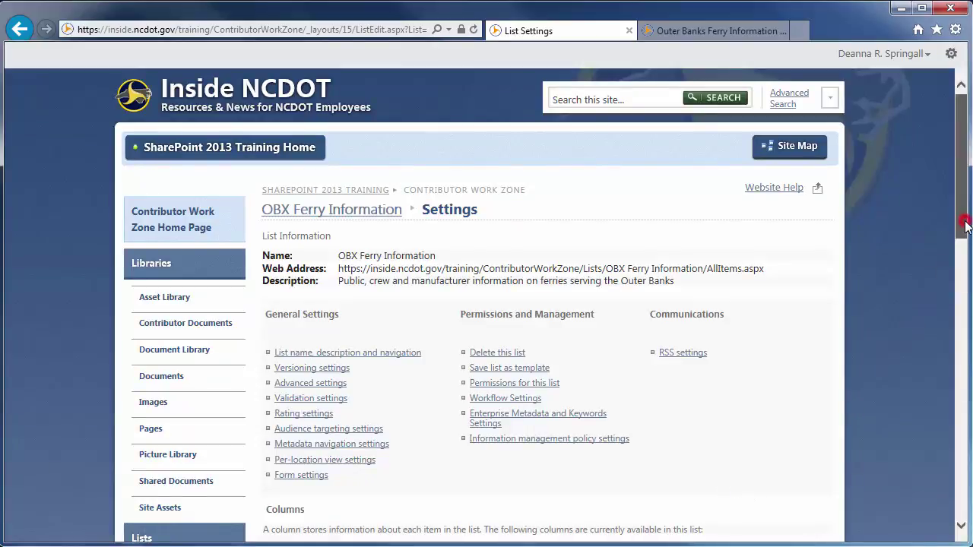
Step: Create a column named 'Next Maintenance' of the Calculated type and scroll to its formula settings
{"action": "left_click_drag", "start_coordinate": [965, 233], "coordinate": [965, 365]}
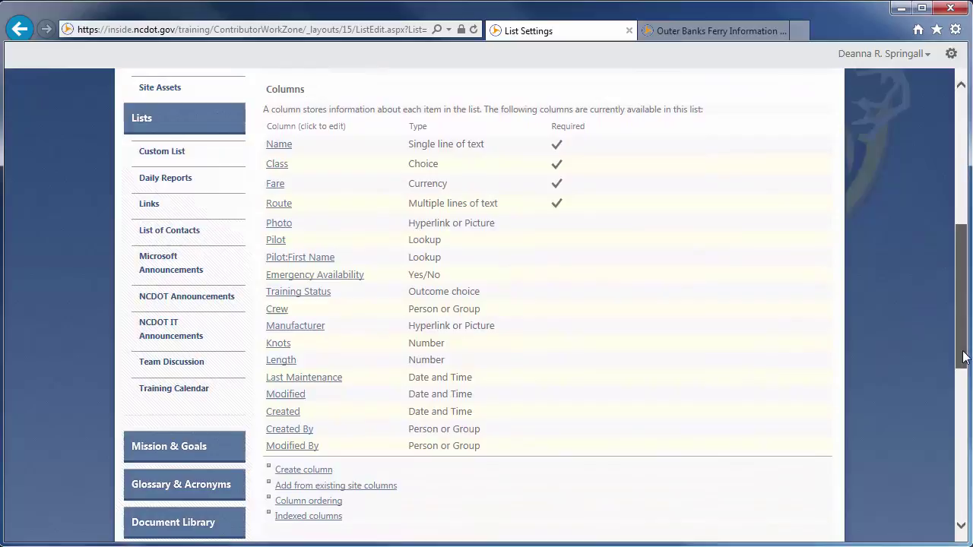
{"action": "left_click", "coordinate": [320, 471]}
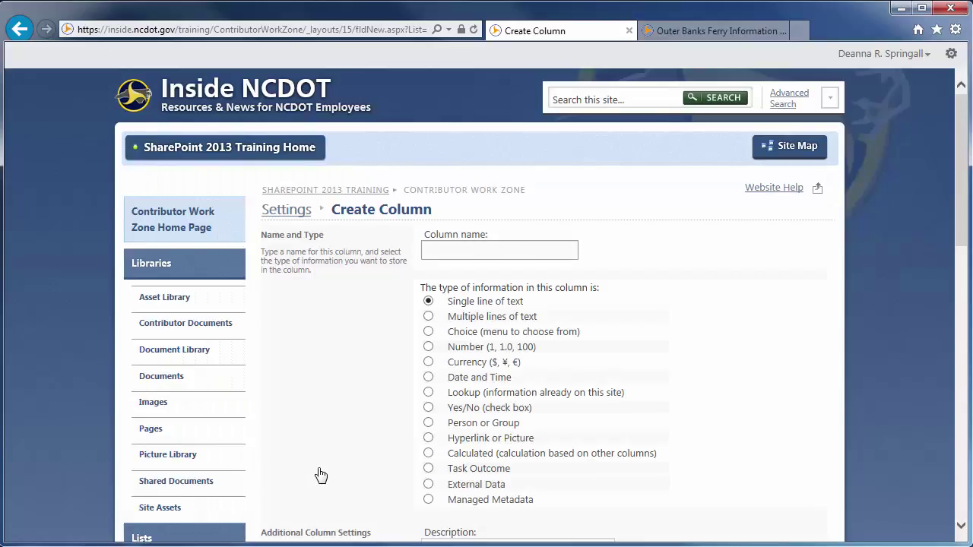
{"action": "type", "text": "Next Maintenance"}
{"action": "left_click", "coordinate": [428, 453]}
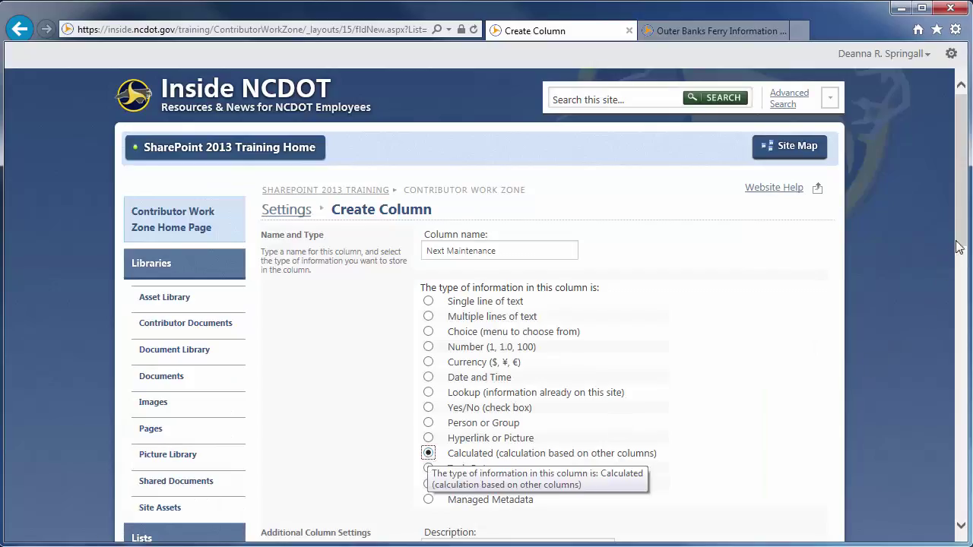
{"action": "left_click_drag", "start_coordinate": [958, 247], "coordinate": [964, 380]}
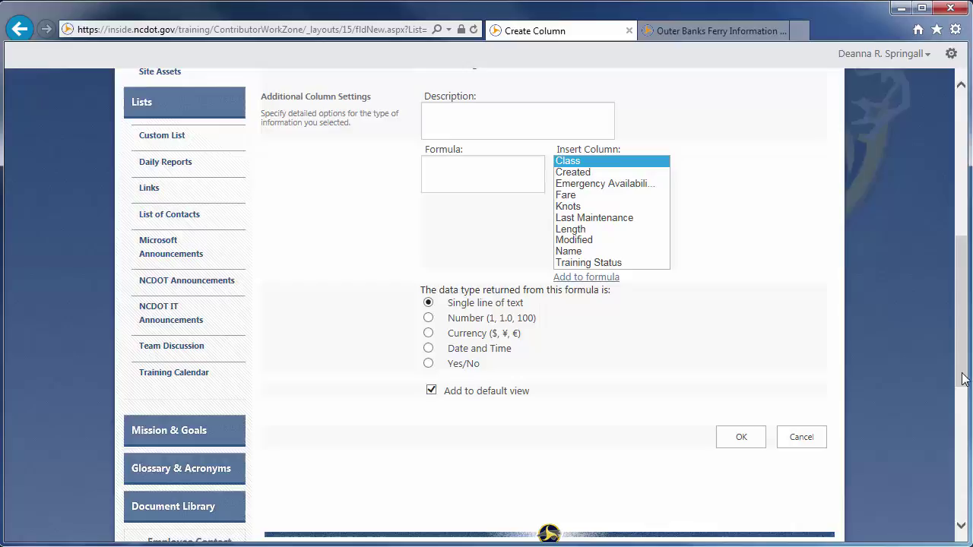
Step: Describe Next Maintenance as auto-calculated and set formula =[Last Maintenance]+365 returning a date
{"action": "left_click", "coordinate": [462, 114]}
{"action": "type", "text": "This date is automatically calculated as one year after the last maintenance"}
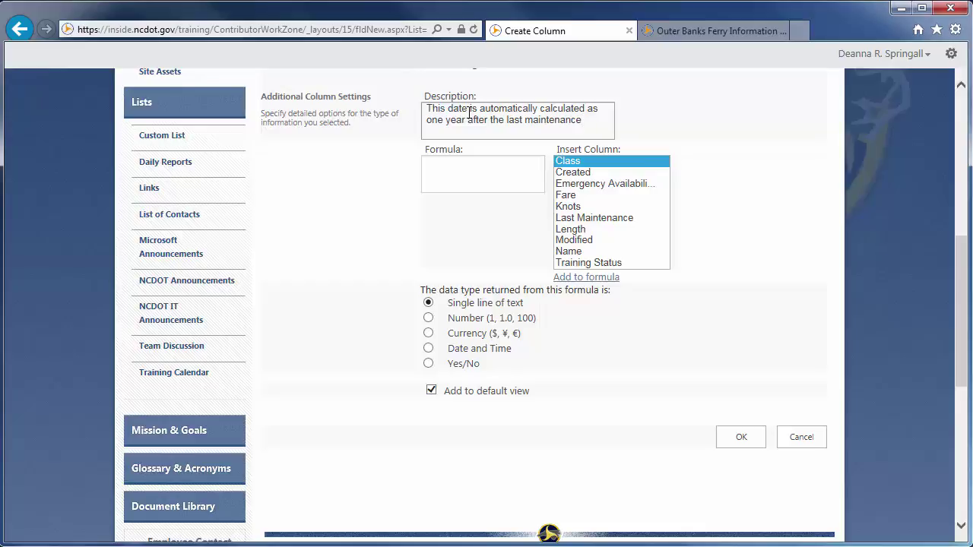
{"action": "left_click", "coordinate": [456, 163]}
{"action": "type", "text": "="}
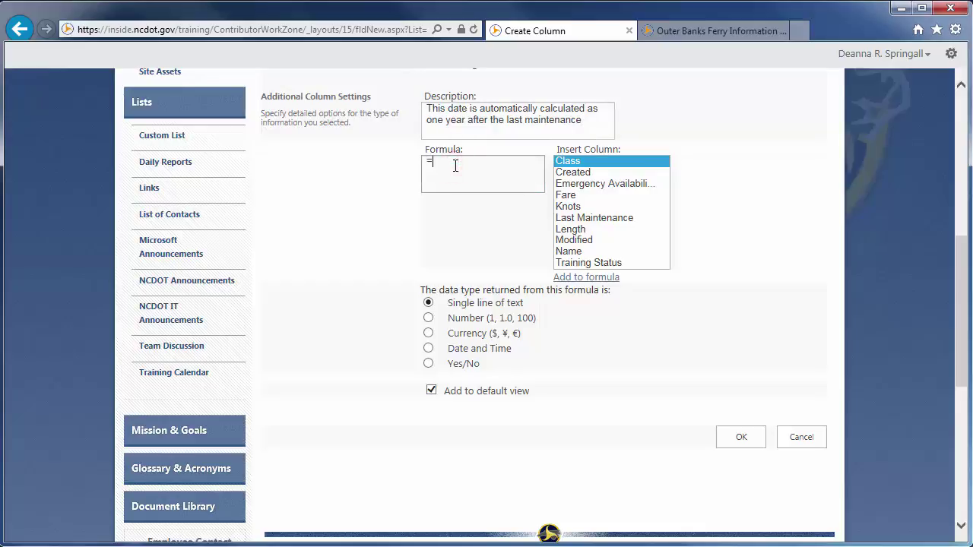
{"action": "double_click", "coordinate": [595, 218]}
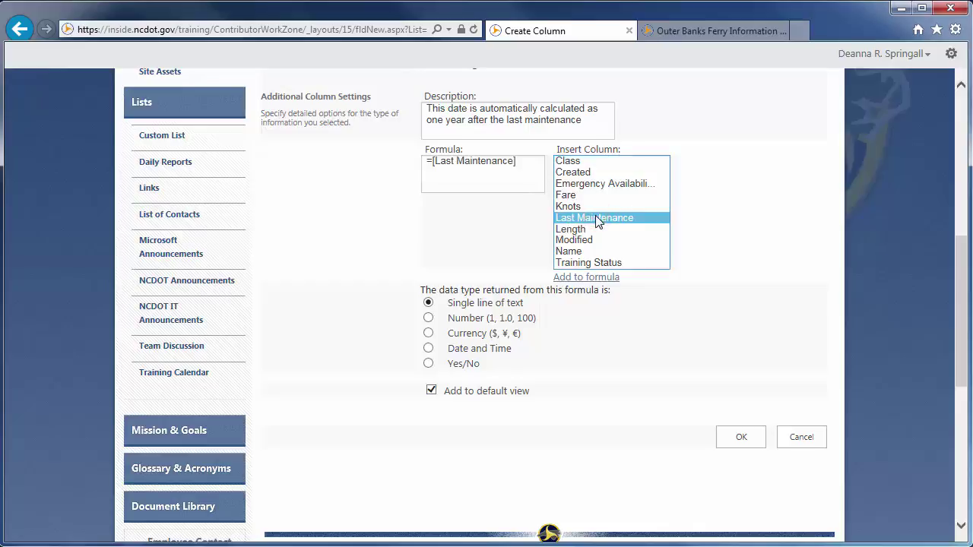
{"action": "left_click", "coordinate": [536, 161]}
{"action": "type", "text": "+365"}
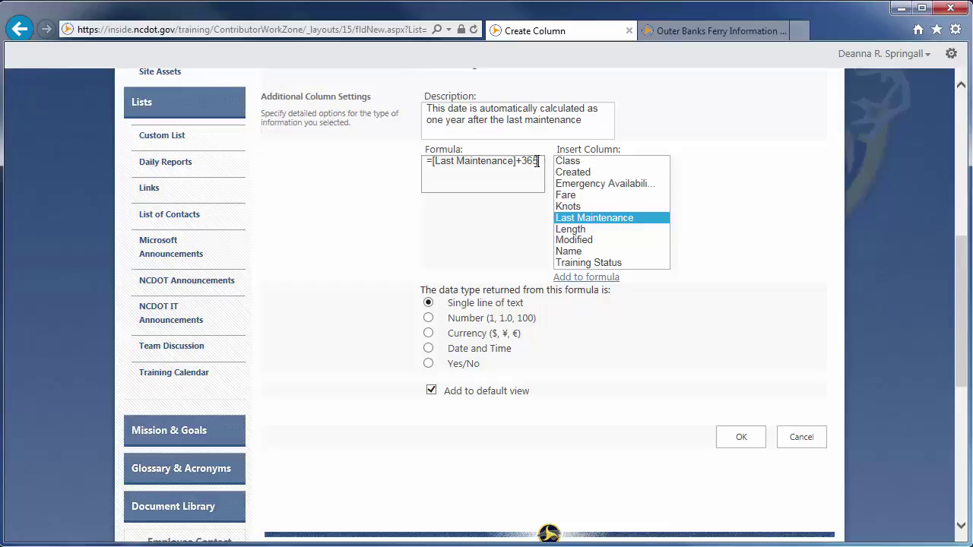
{"action": "left_click", "coordinate": [429, 349]}
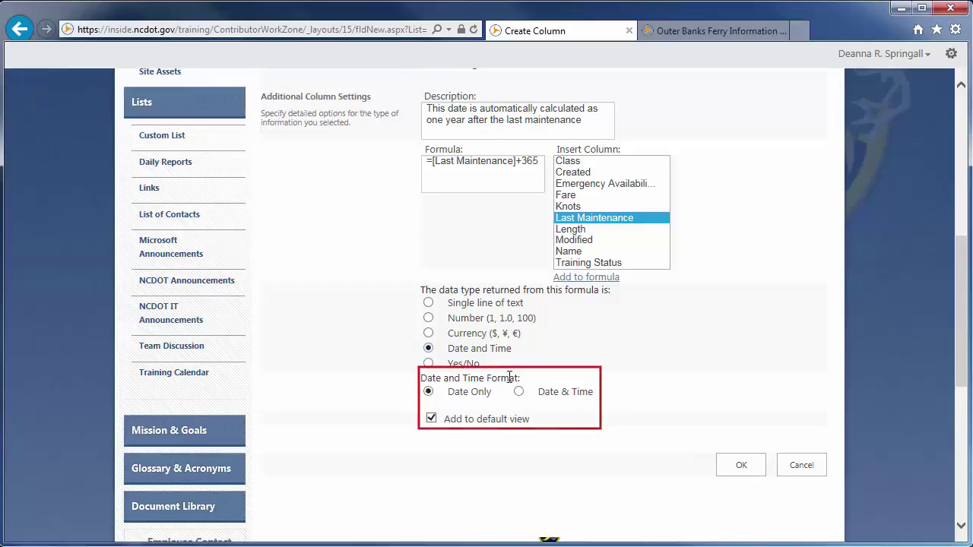
Step: Save Next Maintenance, return to the OBX Ferry Information list and scroll to the new columns
{"action": "left_click", "coordinate": [740, 465]}
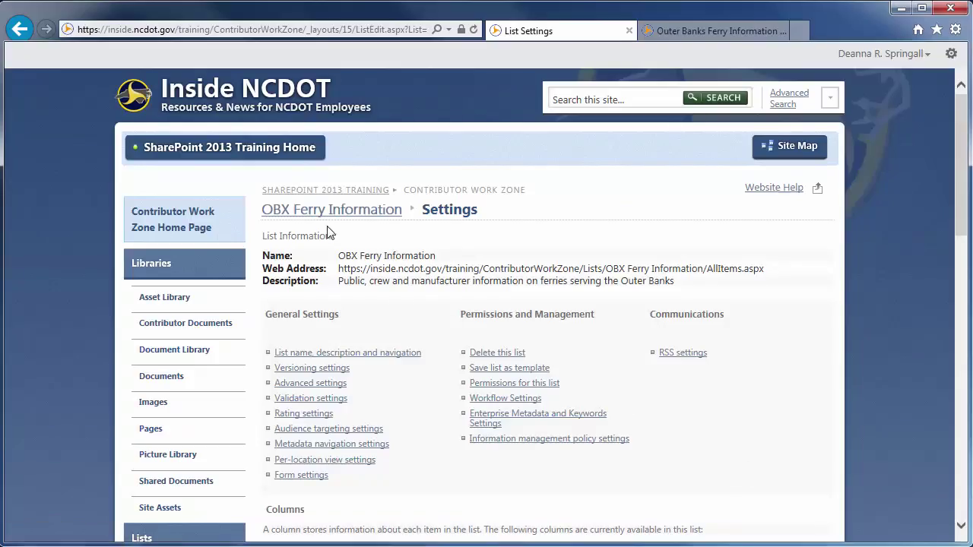
{"action": "left_click", "coordinate": [316, 216]}
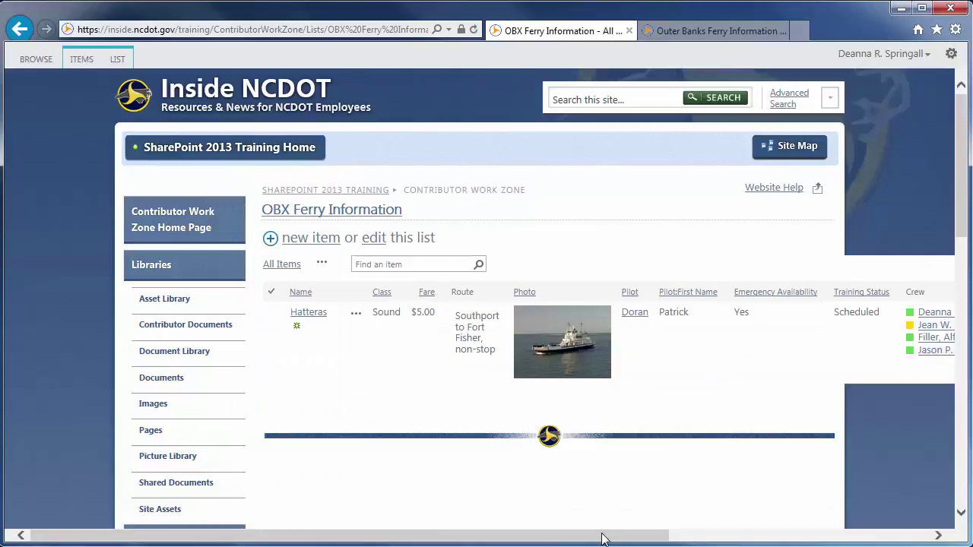
{"action": "left_click_drag", "start_coordinate": [602, 538], "coordinate": [862, 538]}
Step: Select the Hatteras item and open it for editing
{"action": "left_click", "coordinate": [275, 313]}
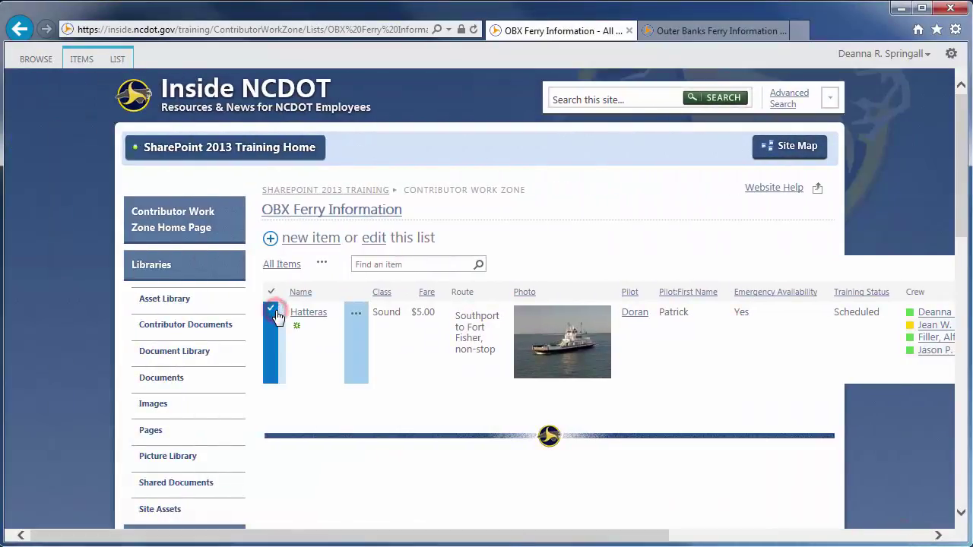
{"action": "left_click", "coordinate": [89, 59]}
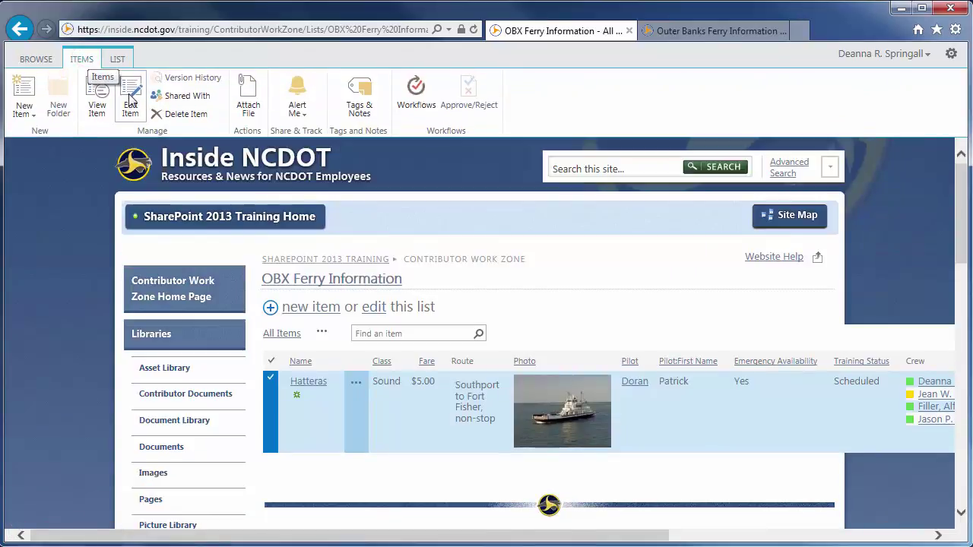
{"action": "left_click", "coordinate": [132, 97]}
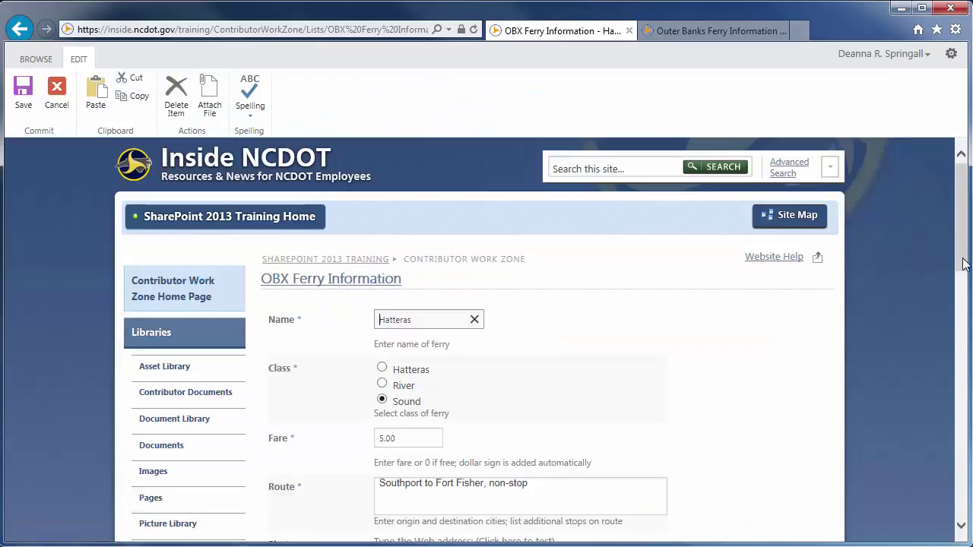
{"action": "left_click_drag", "start_coordinate": [963, 262], "coordinate": [963, 426]}
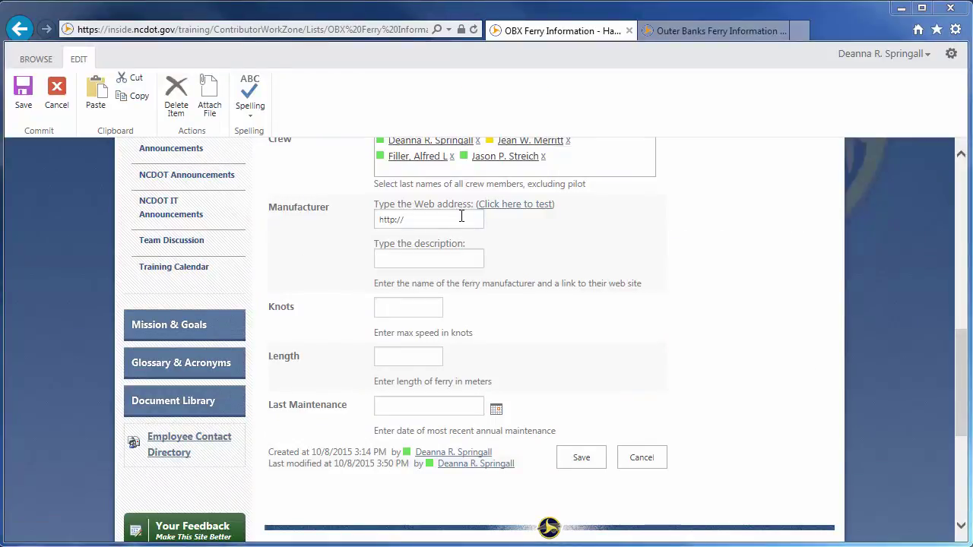
Step: Enter the manufacturer web address with description 'Austal', Knots 110 and Length 160
{"action": "left_click", "coordinate": [447, 219]}
{"action": "key", "text": "ctrl+v"}
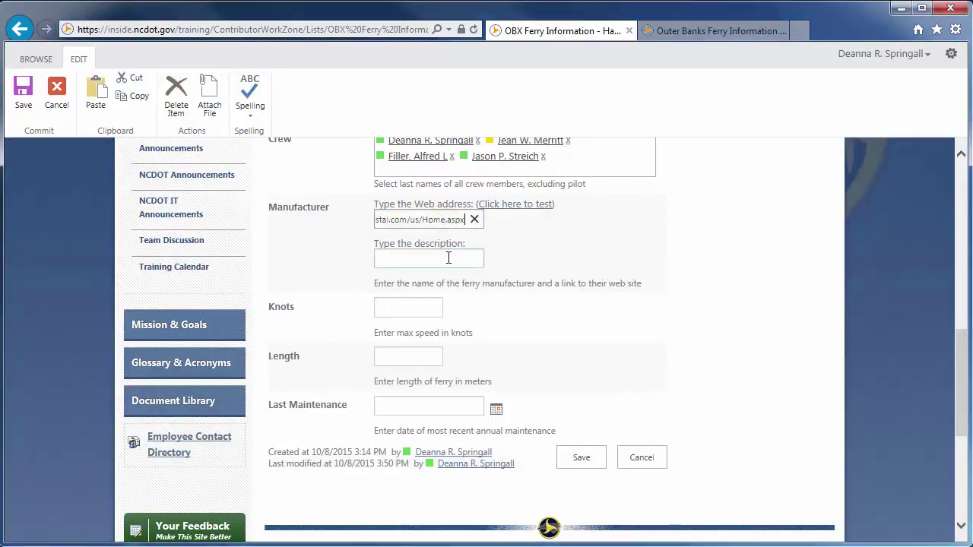
{"action": "left_click", "coordinate": [447, 257]}
{"action": "type", "text": "Austal"}
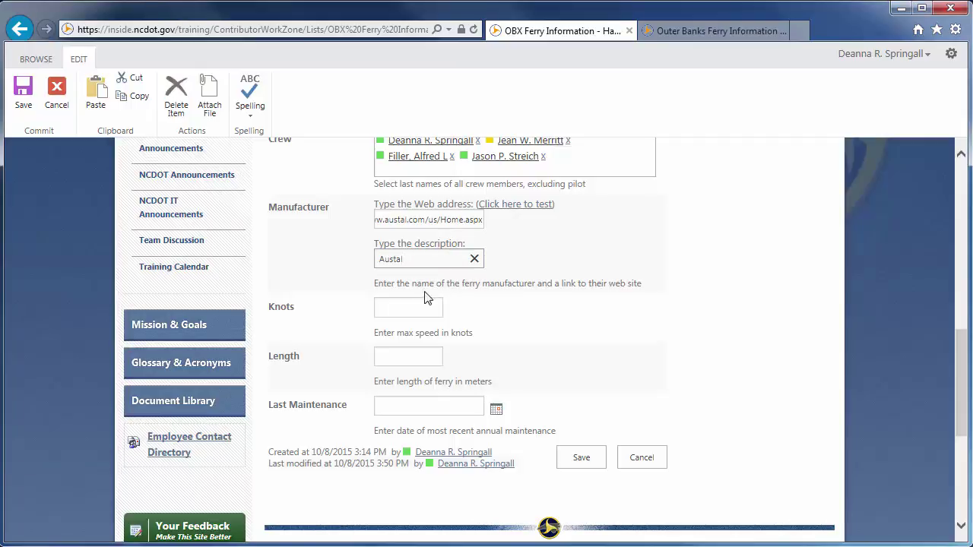
{"action": "left_click", "coordinate": [413, 310]}
{"action": "type", "text": "110"}
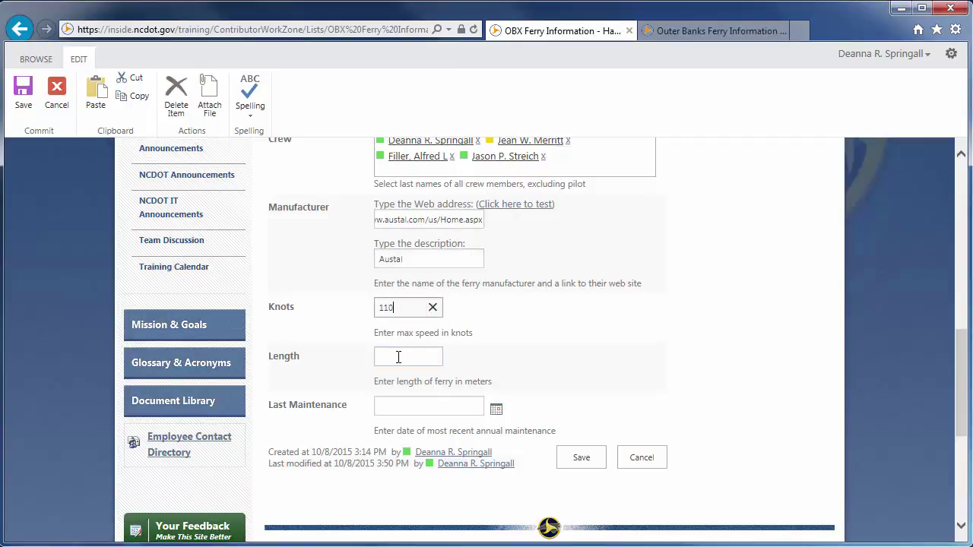
{"action": "left_click", "coordinate": [397, 357]}
{"action": "type", "text": "160"}
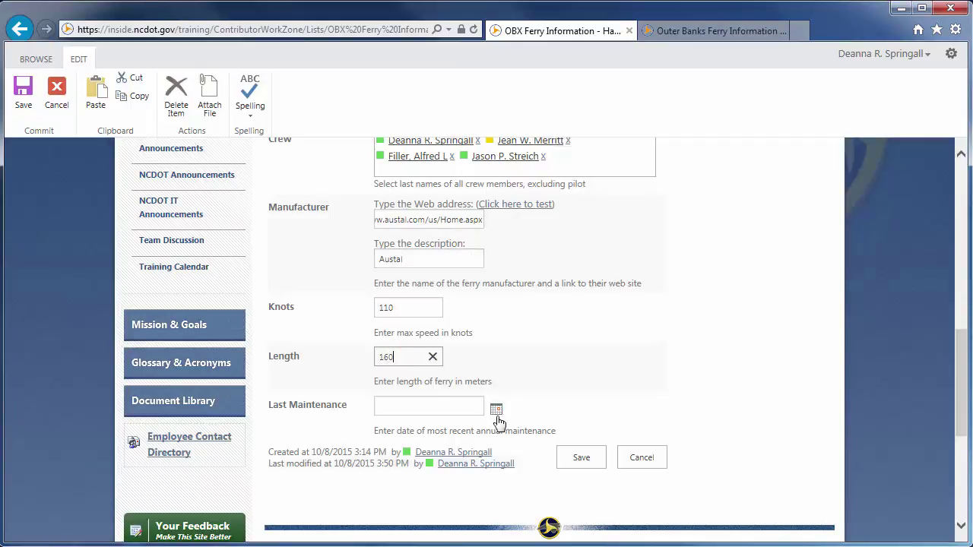
Step: Set Last Maintenance to 11/4/2014
{"action": "left_click", "coordinate": [496, 414]}
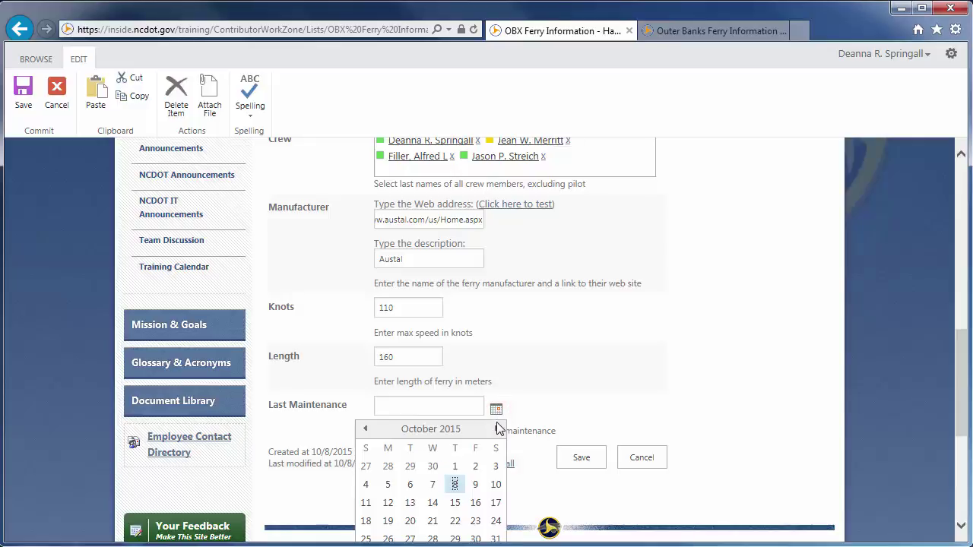
{"action": "left_click", "coordinate": [497, 428]}
{"action": "left_click", "coordinate": [433, 466]}
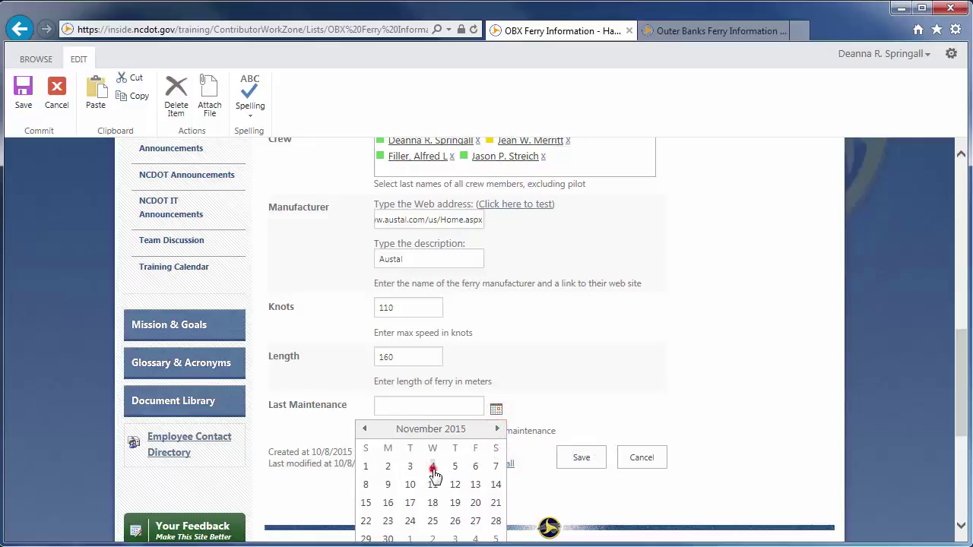
{"action": "left_click", "coordinate": [427, 406]}
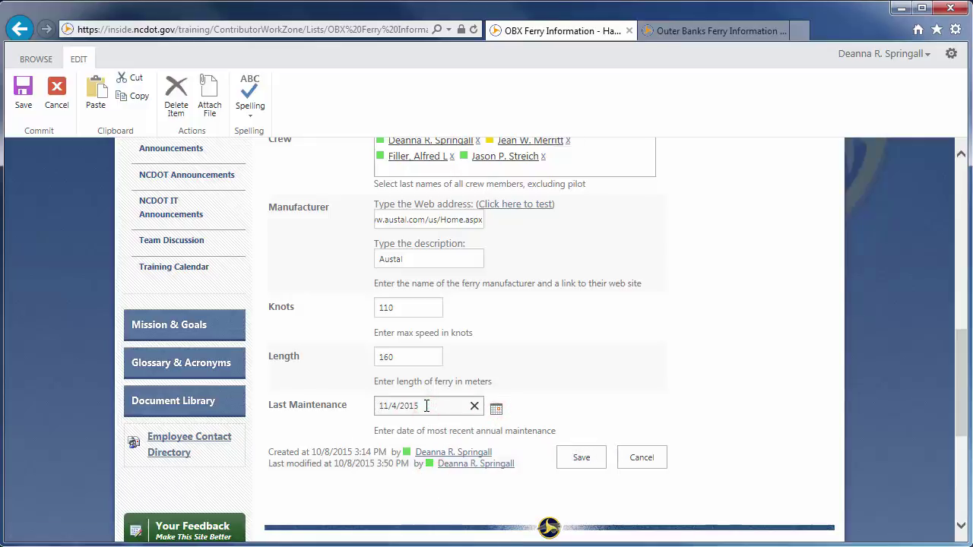
{"action": "key", "text": "BackSpace"}
{"action": "type", "text": "4"}
Step: Save the Hatteras item, then fix the range errors by changing Knots to 88 and Length to 140
{"action": "left_click", "coordinate": [585, 461]}
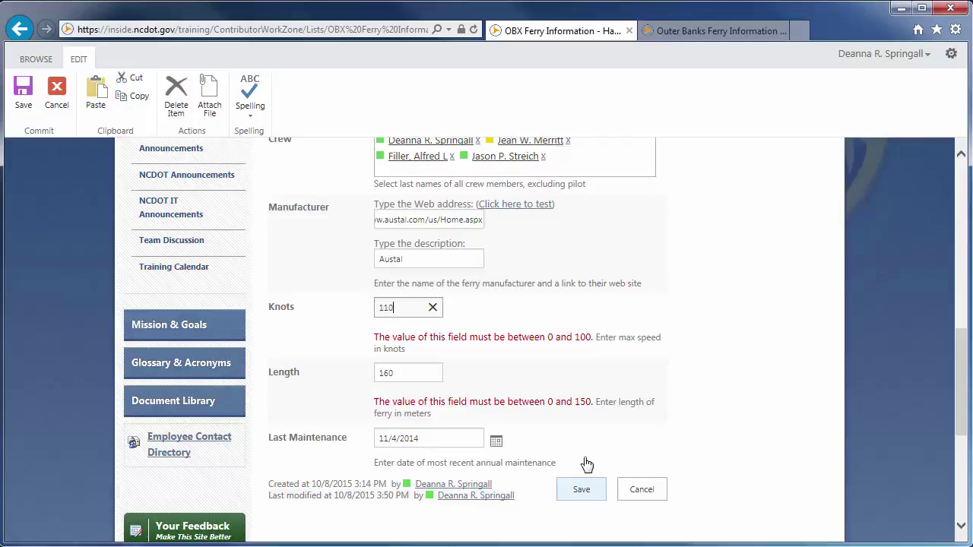
{"action": "key", "text": "BackSpace"}
{"action": "key", "text": "BackSpace"}
{"action": "key", "text": "BackSpace"}
{"action": "type", "text": "88"}
{"action": "key", "text": "Tab"}
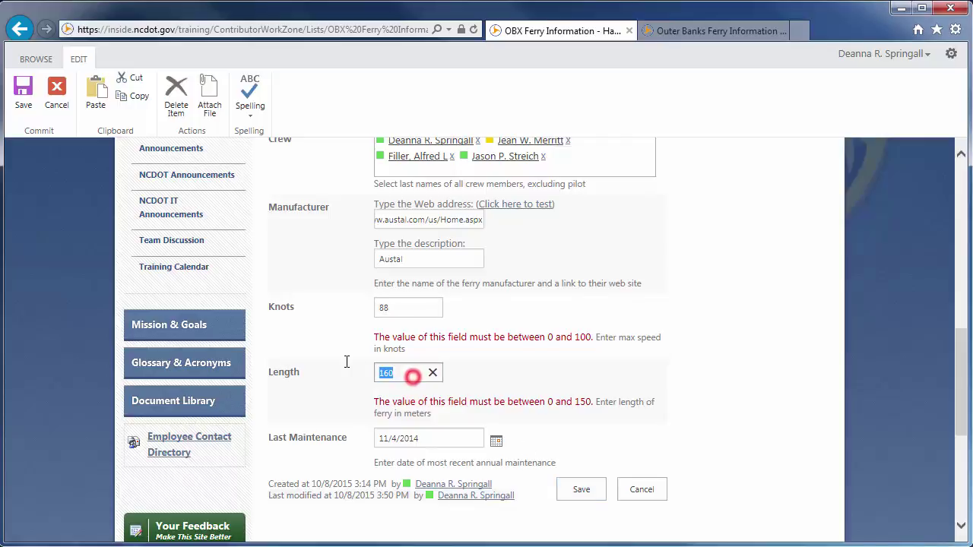
{"action": "type", "text": "140"}
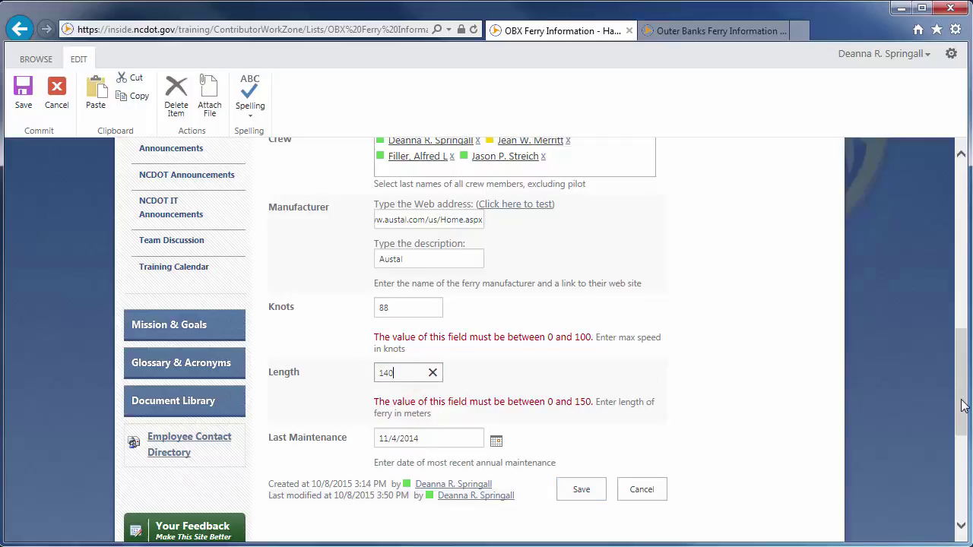
{"action": "left_click_drag", "start_coordinate": [961, 406], "coordinate": [959, 433]}
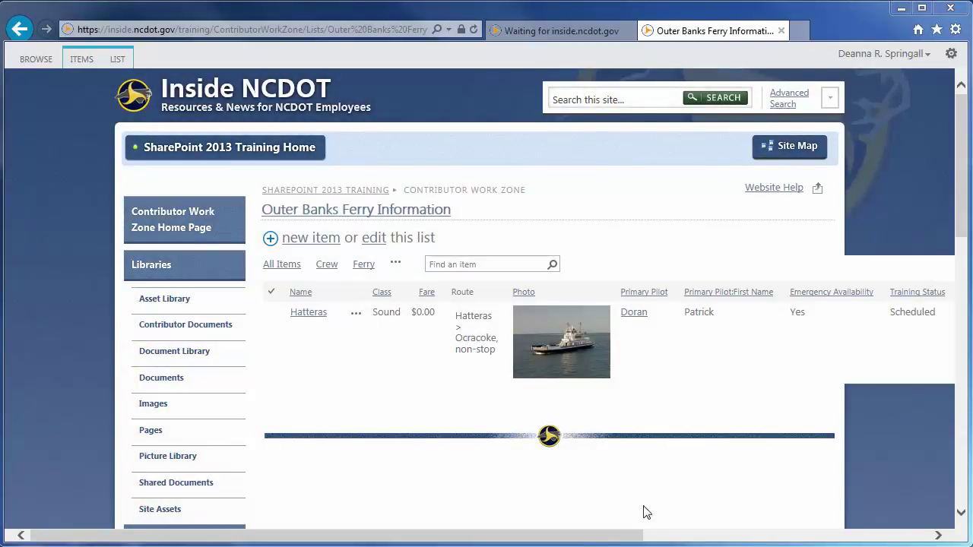
Step: Scroll across the ferry list, try the Ferry and Crew views, then display the Manufacturer view
{"action": "left_click_drag", "start_coordinate": [635, 539], "coordinate": [921, 538]}
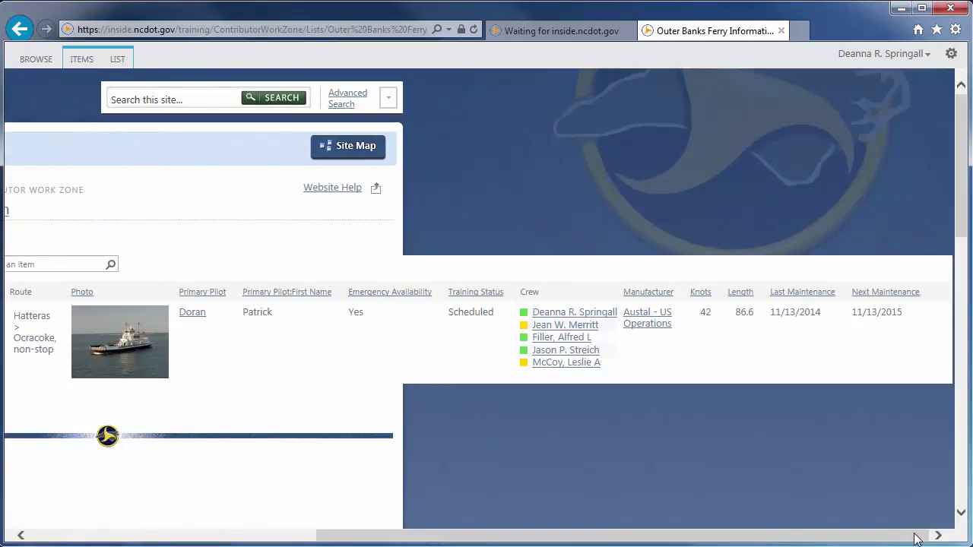
{"action": "left_click_drag", "start_coordinate": [916, 539], "coordinate": [556, 536]}
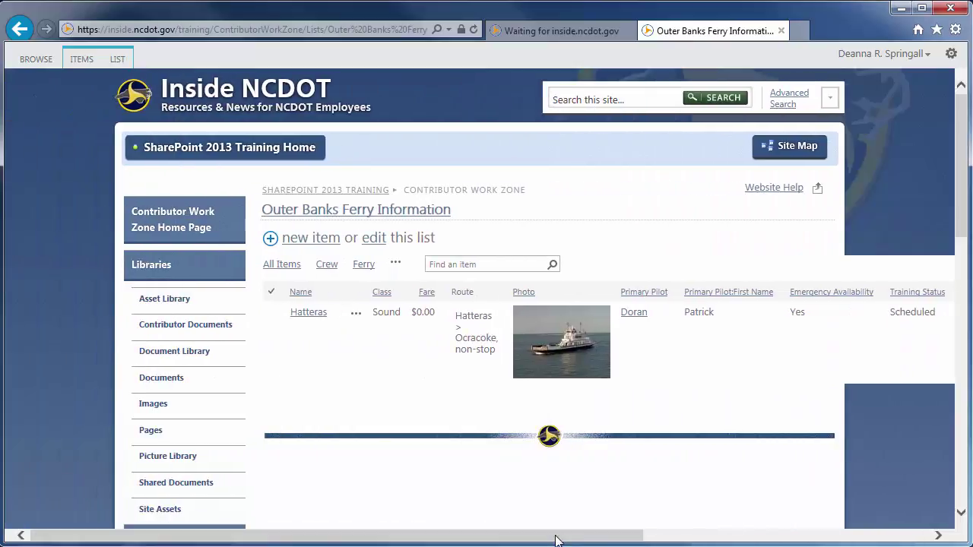
{"action": "left_click", "coordinate": [363, 266]}
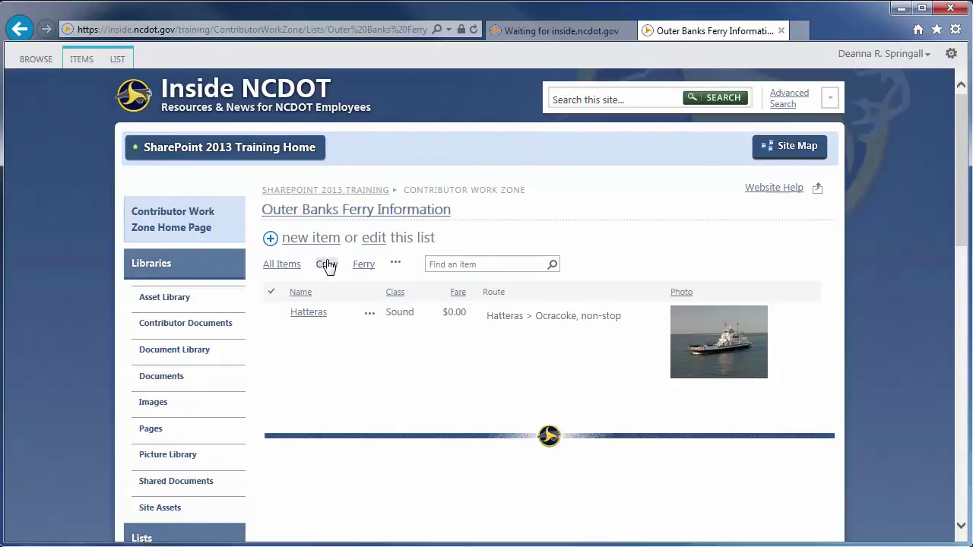
{"action": "left_click", "coordinate": [327, 266]}
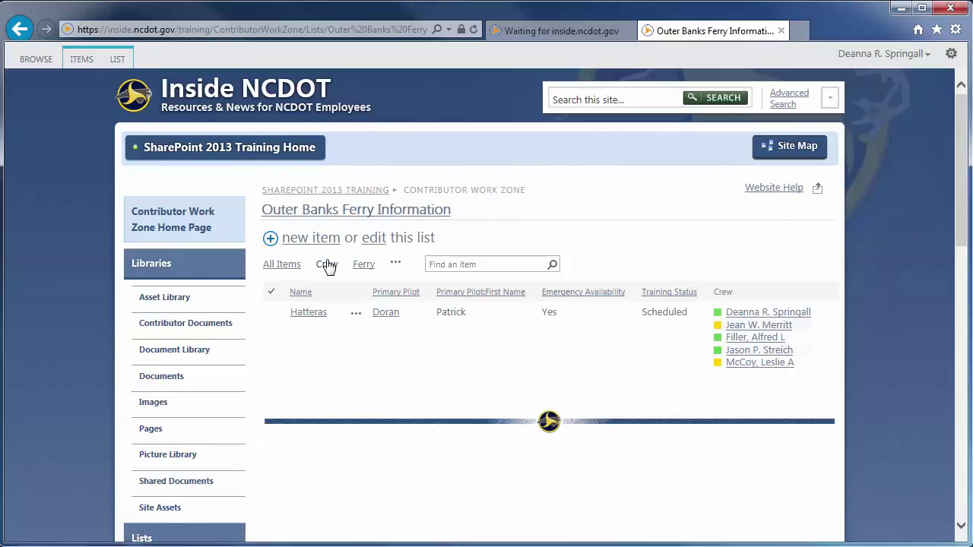
{"action": "left_click", "coordinate": [395, 263]}
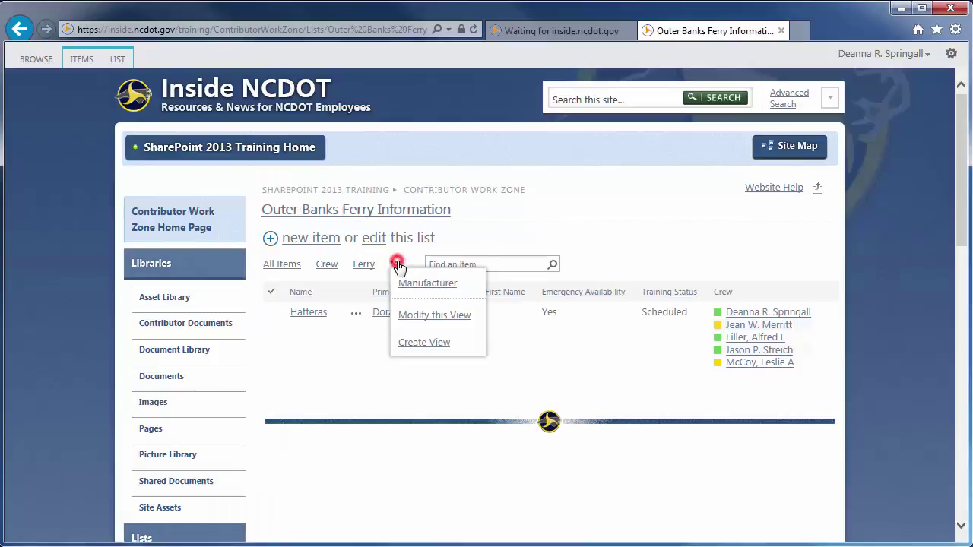
{"action": "left_click", "coordinate": [411, 285]}
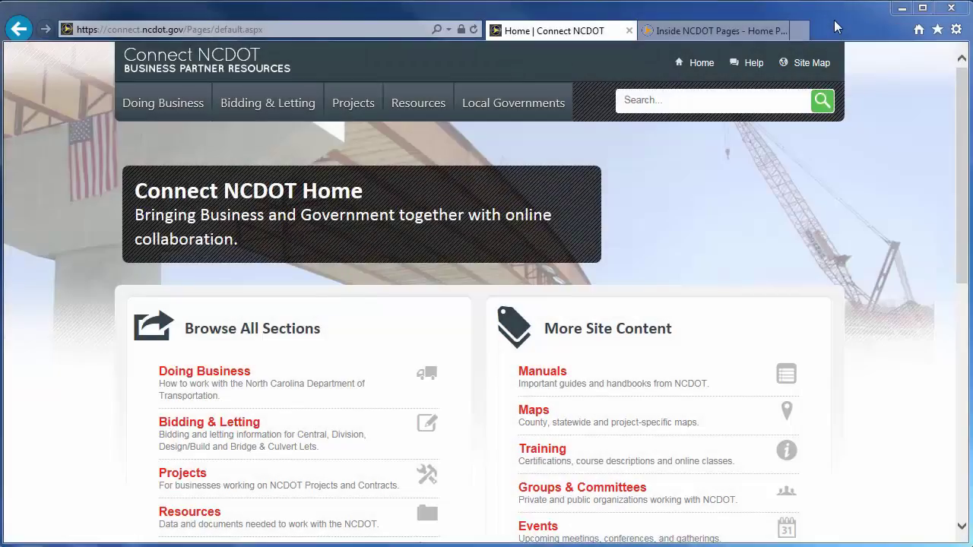
Step: Open Connect NCDOT's SharePoint Help training page, then scroll Inside NCDOT's home page to Website Help
{"action": "left_click", "coordinate": [756, 64]}
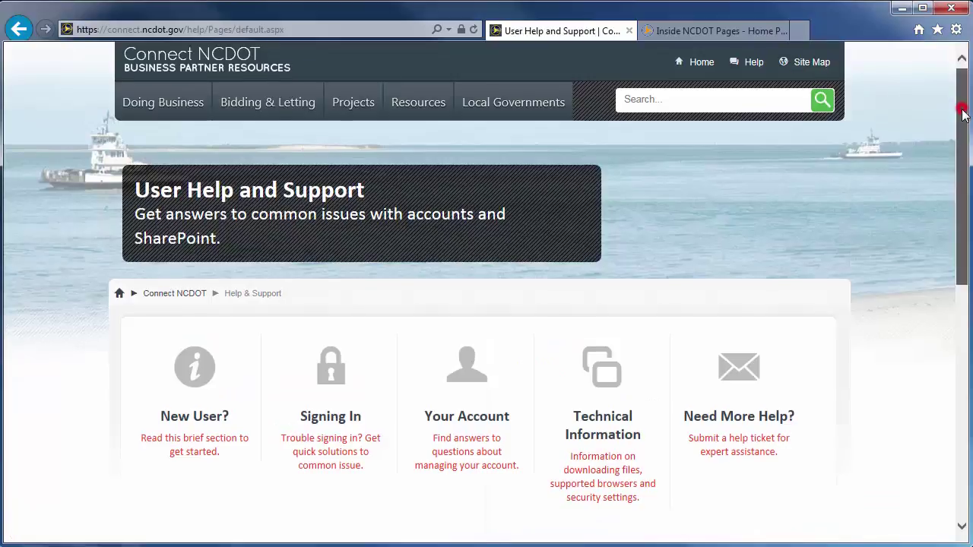
{"action": "scroll", "coordinate": [962, 112], "scroll_direction": "down", "scroll_amount": 4}
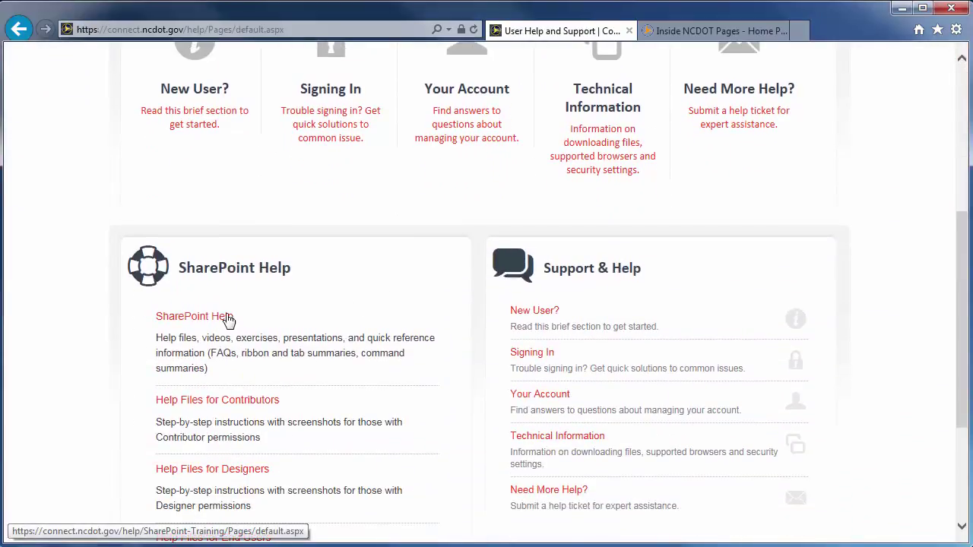
{"action": "left_click", "coordinate": [211, 319]}
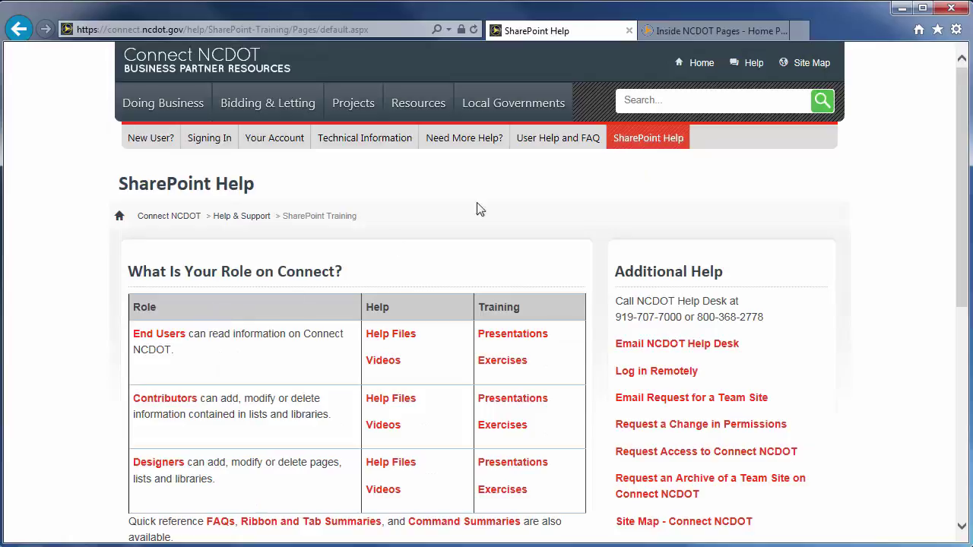
{"action": "left_click", "coordinate": [692, 32]}
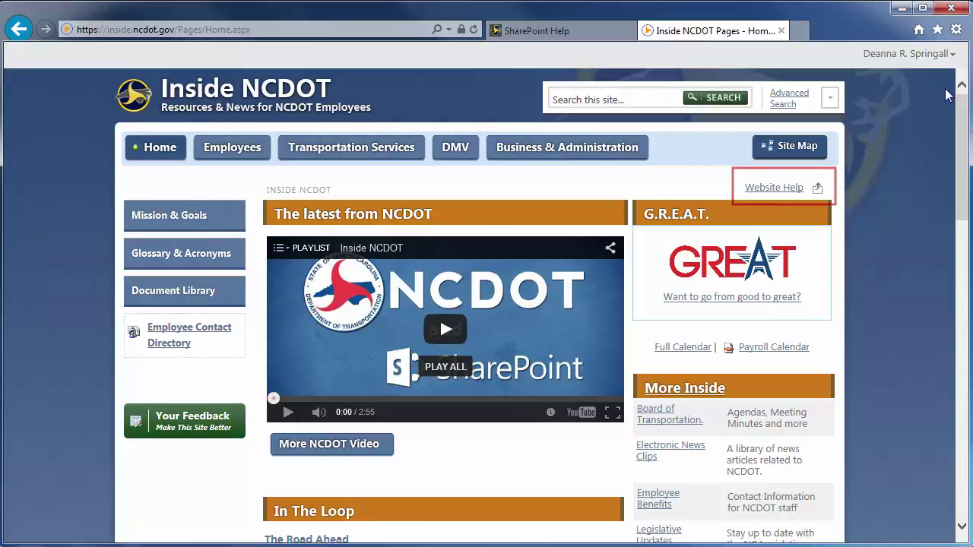
{"action": "left_click_drag", "start_coordinate": [963, 103], "coordinate": [966, 401]}
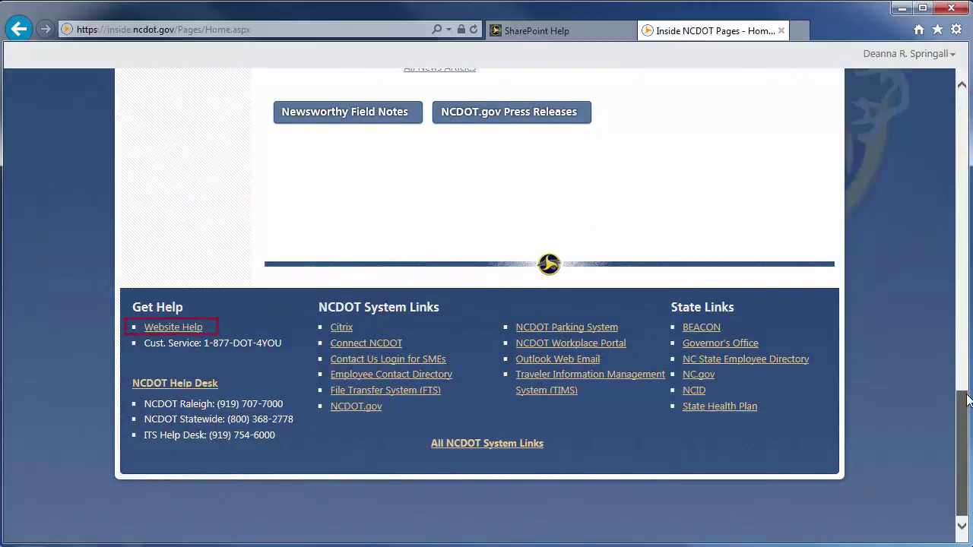